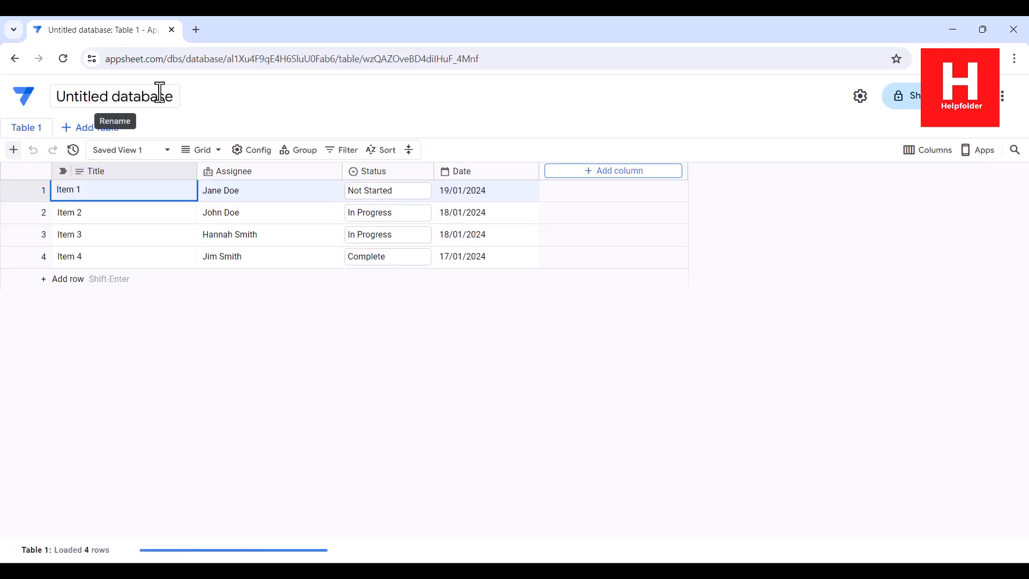
Rename the untitled database to mydb and add a new blank table, Table 2
drag(172, 97, 44, 89)
text(mydb)
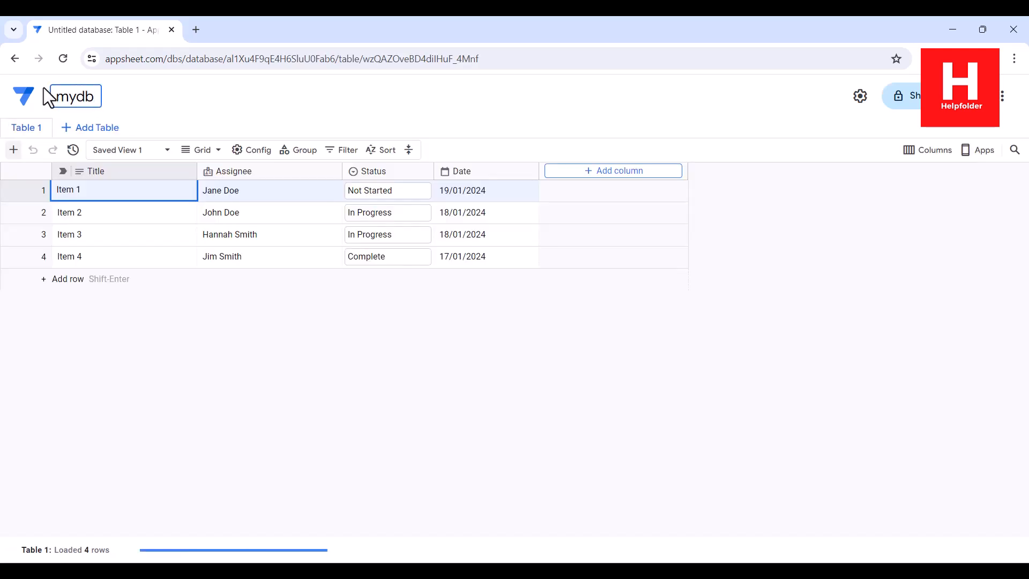
click(146, 104)
click(96, 129)
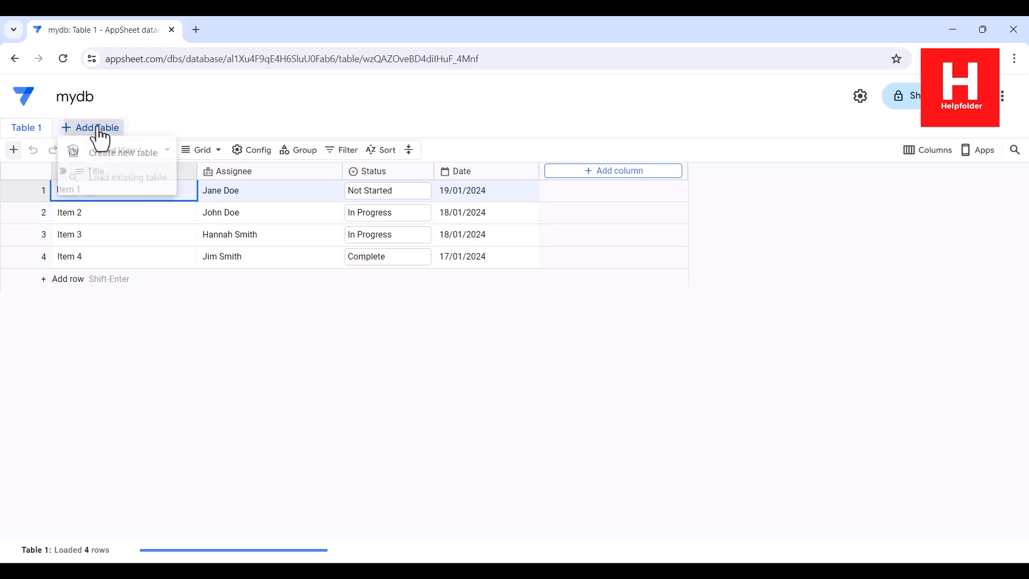
click(197, 110)
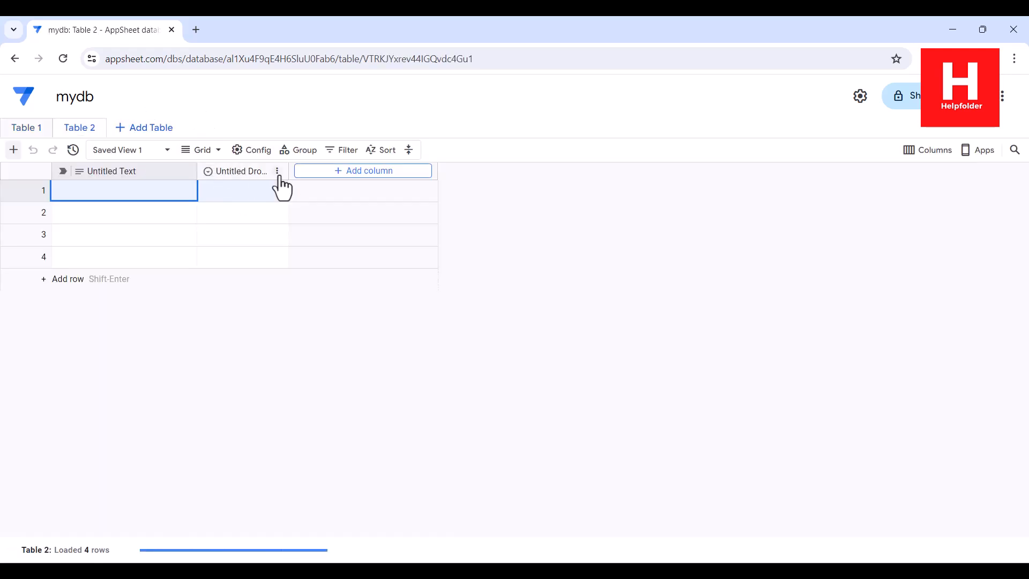
Delete the Untitled Dropdown column from Table 2
click(278, 172)
click(336, 479)
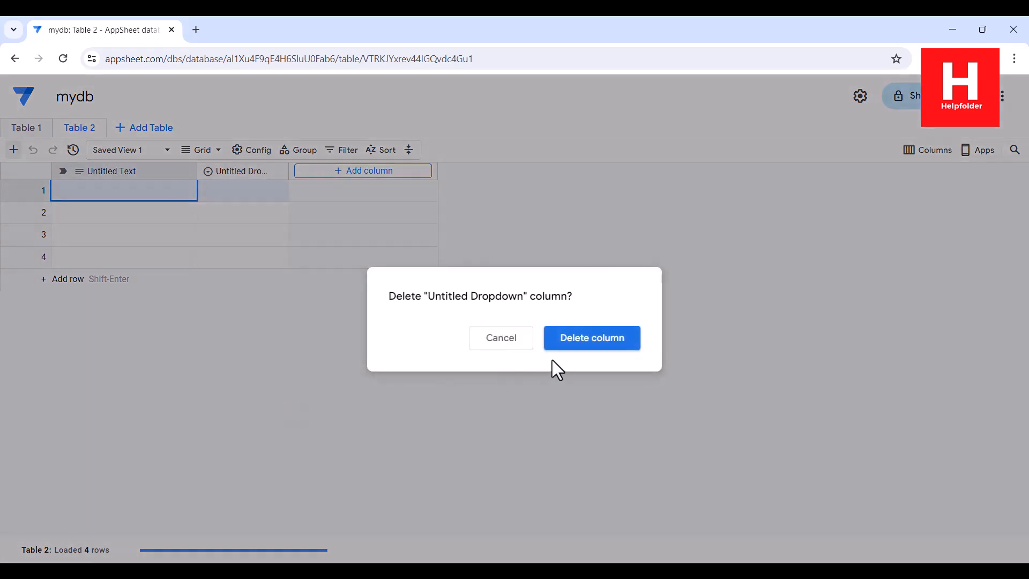
click(558, 340)
Add a Name text column and a Phone column of type Phone
click(313, 172)
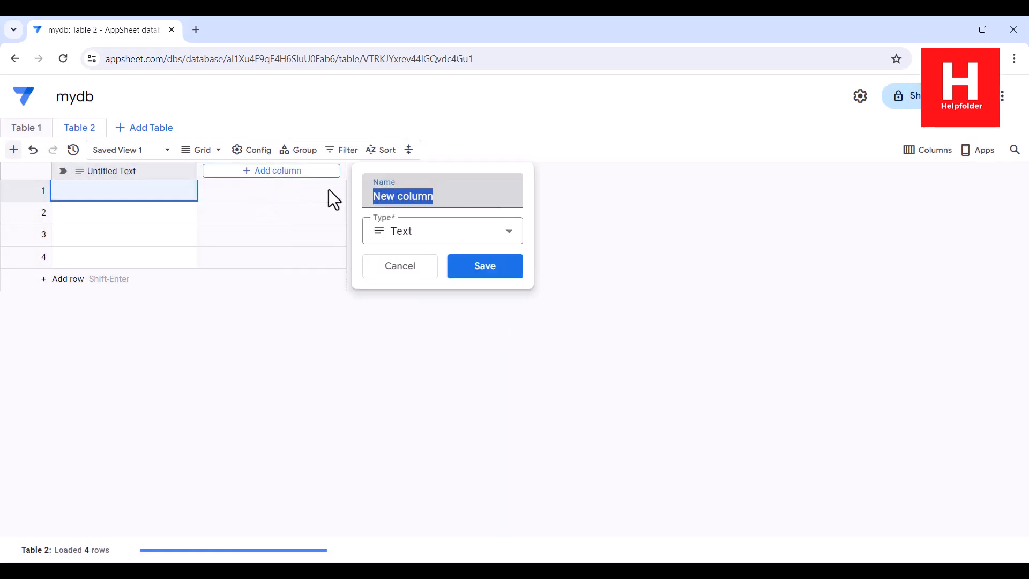
text(Name)
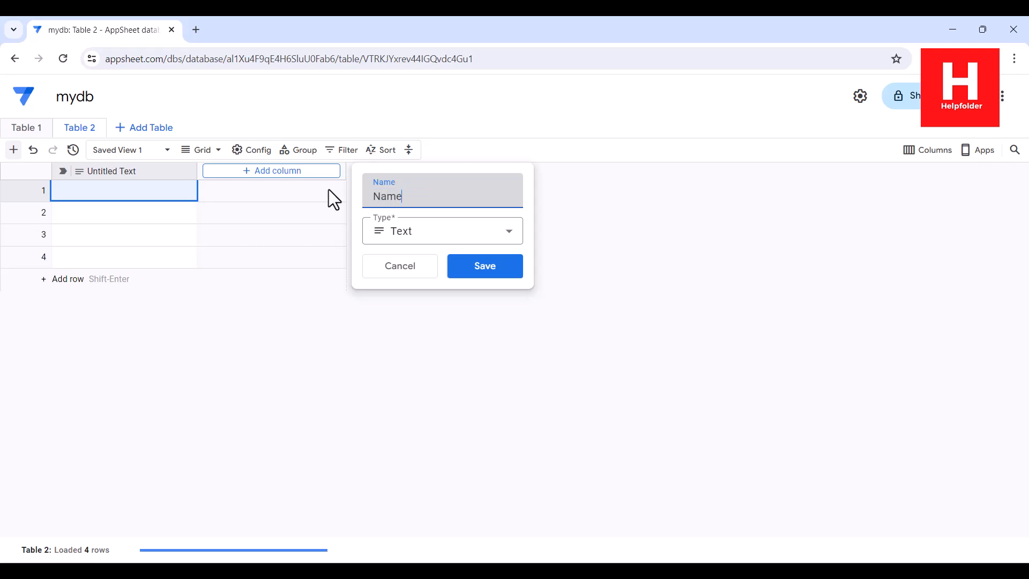
click(492, 271)
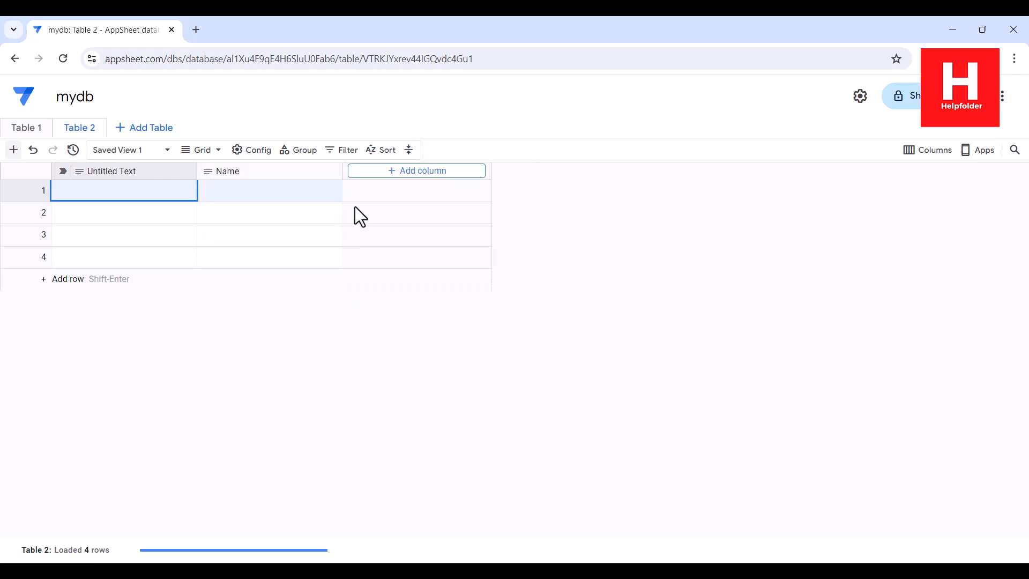
click(382, 172)
text(Phone)
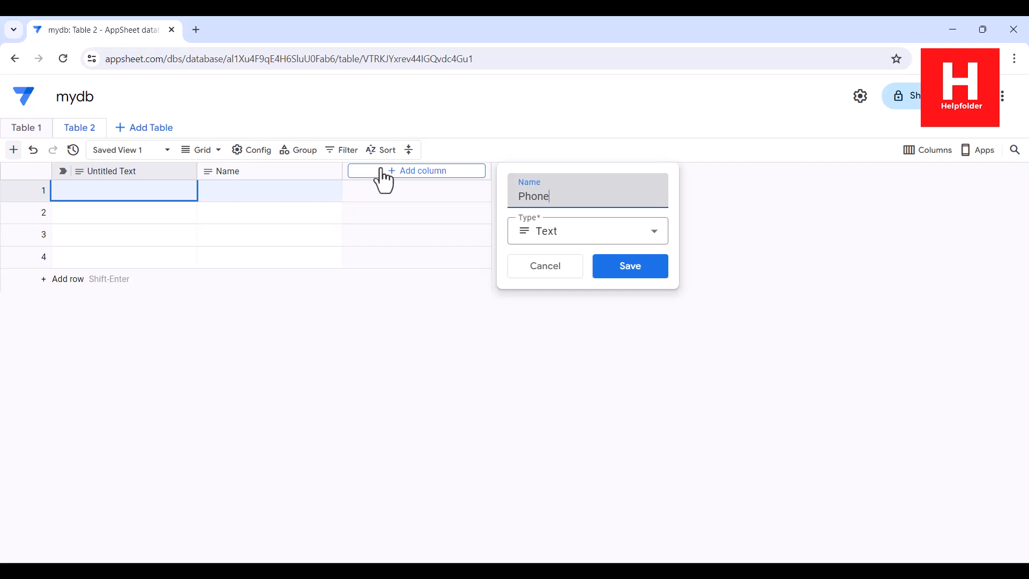
click(565, 237)
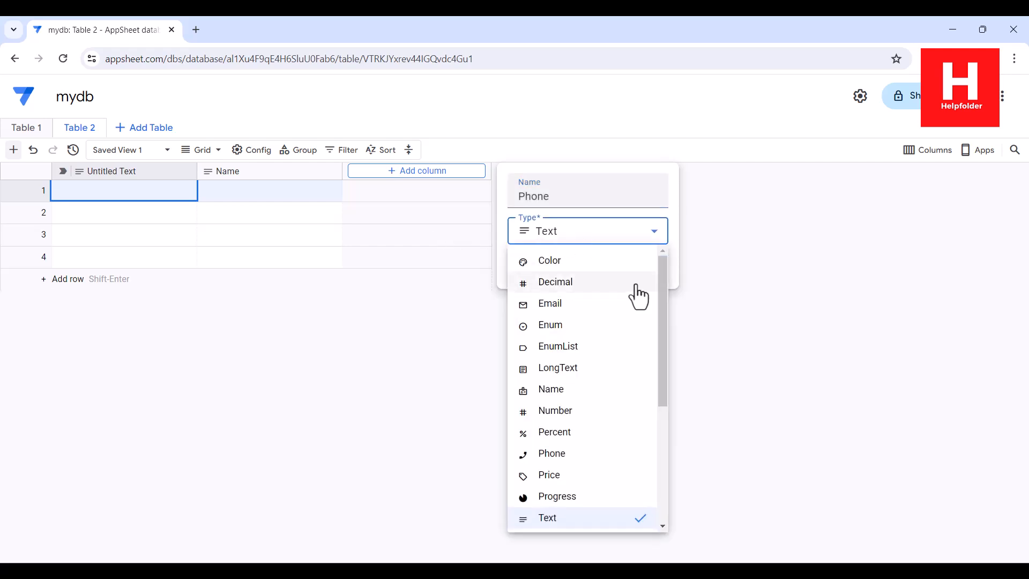
click(563, 454)
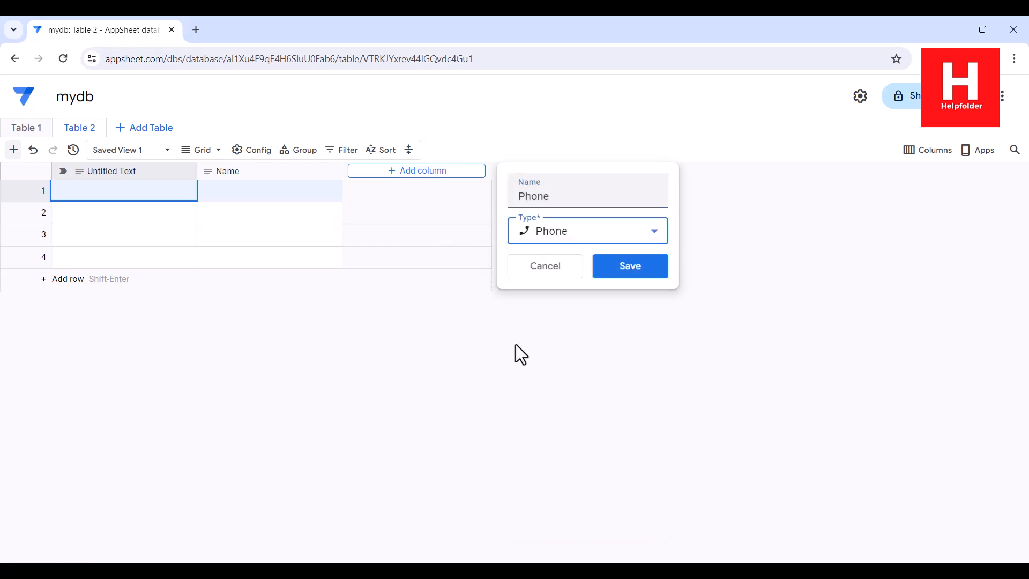
click(635, 265)
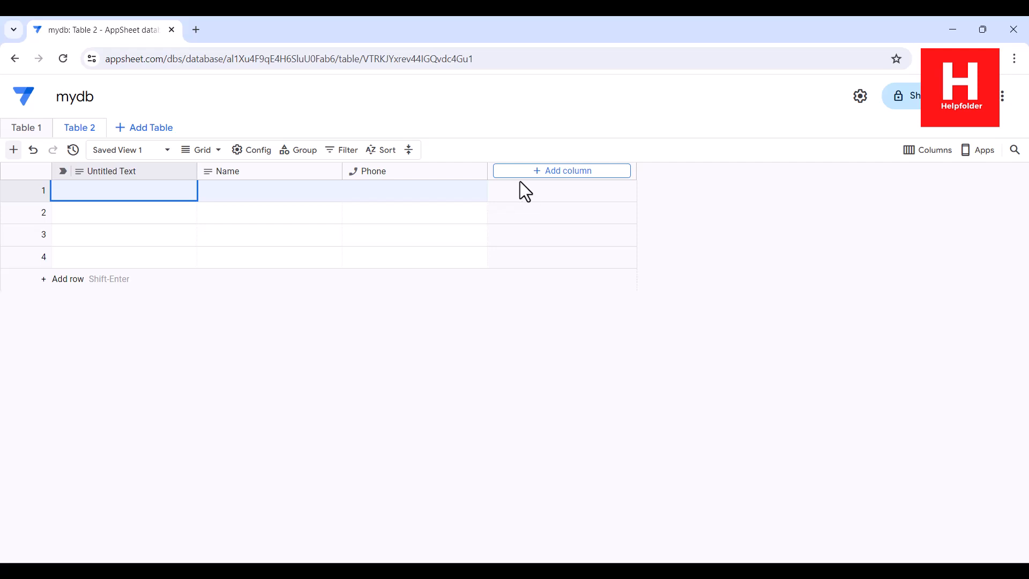
Add an Email column with type Email
click(560, 173)
text(Email)
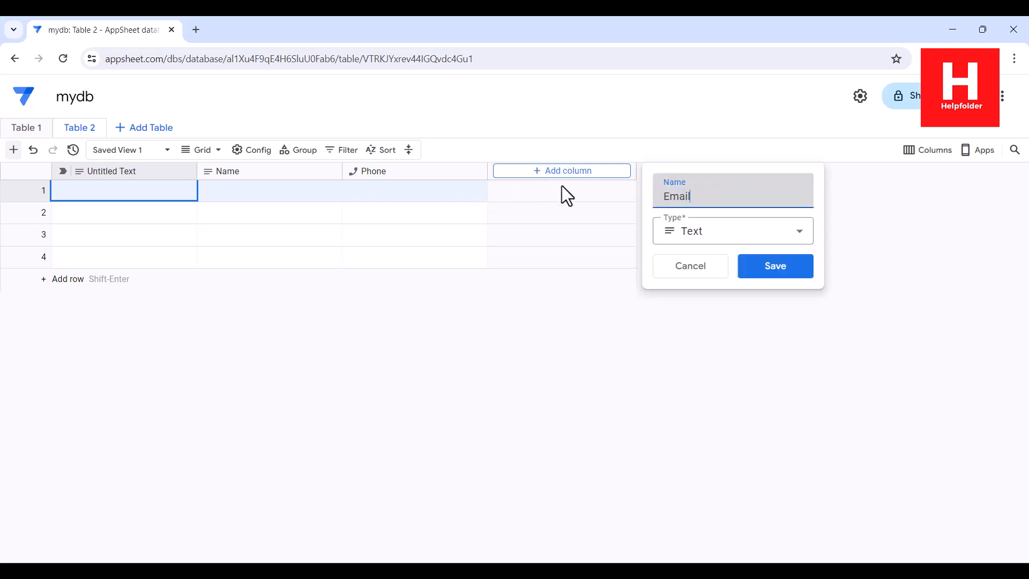
click(703, 236)
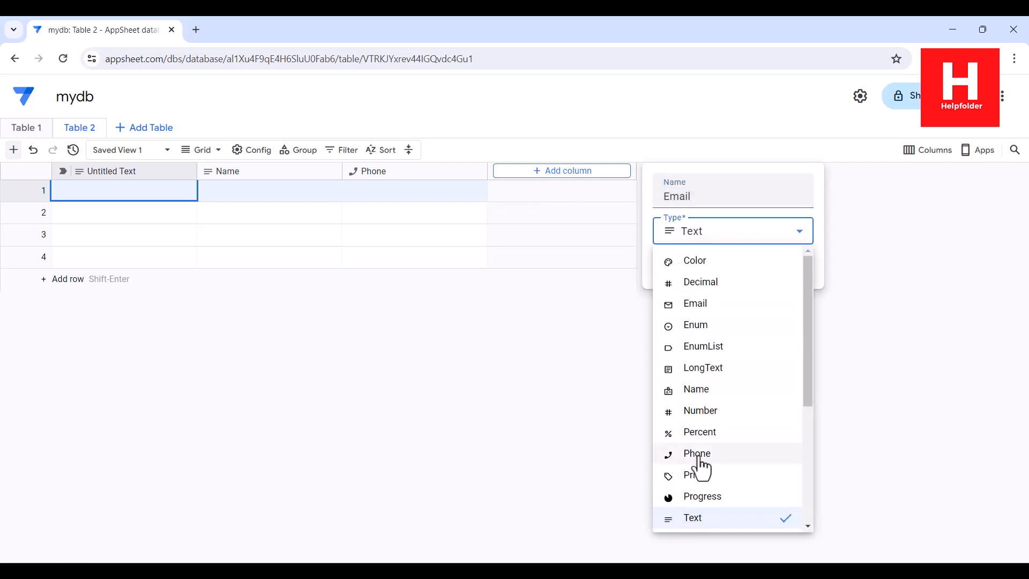
click(692, 305)
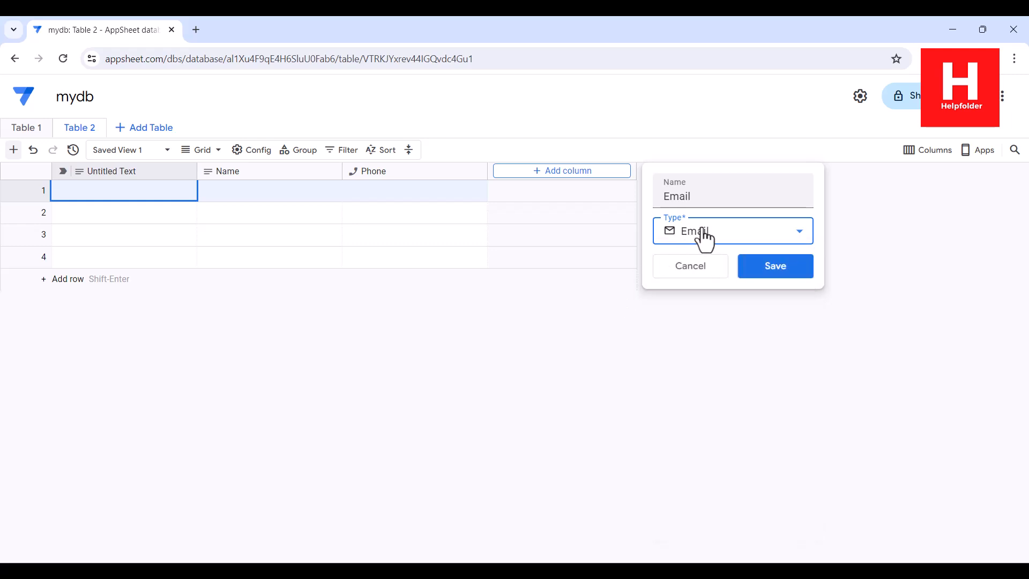
click(770, 267)
Add a Date column of type Date and a Notes text column
click(679, 175)
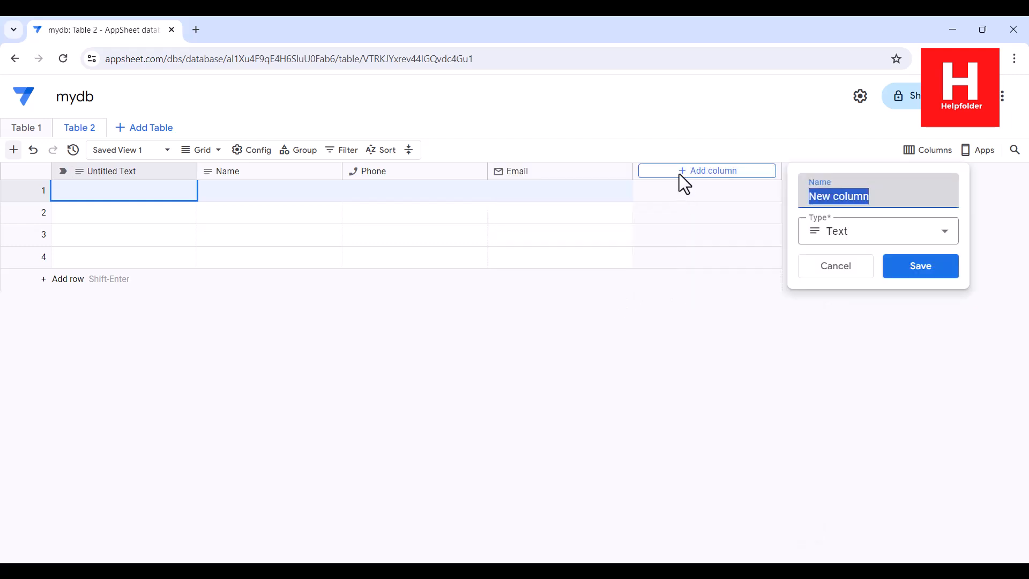
text(Date)
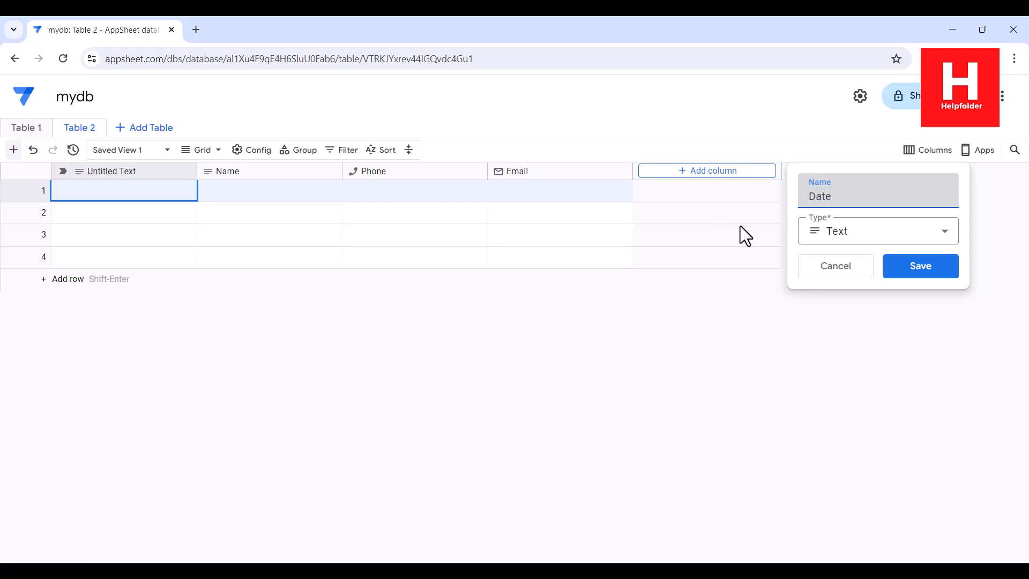
click(853, 231)
drag(958, 408, 958, 490)
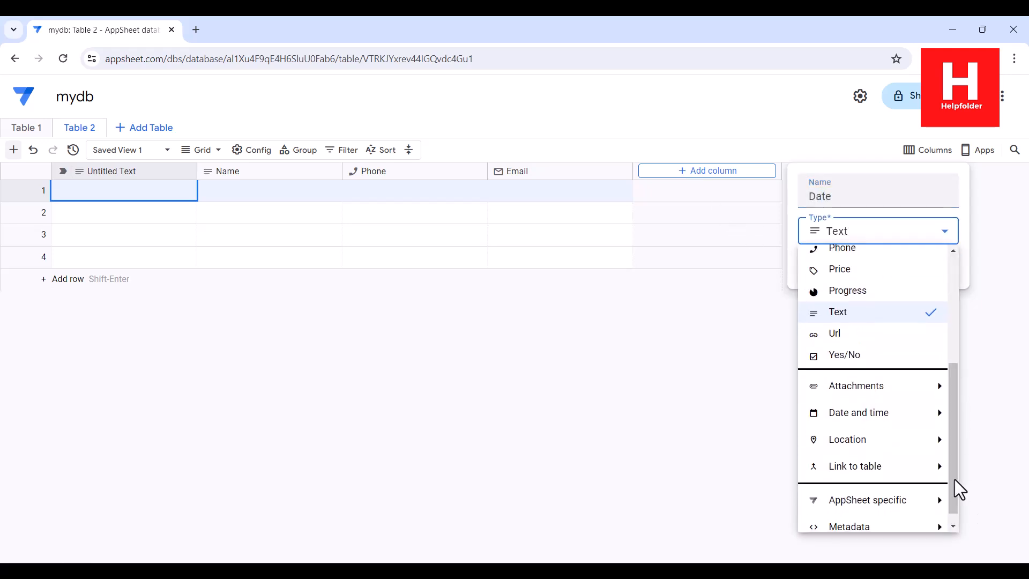
click(890, 417)
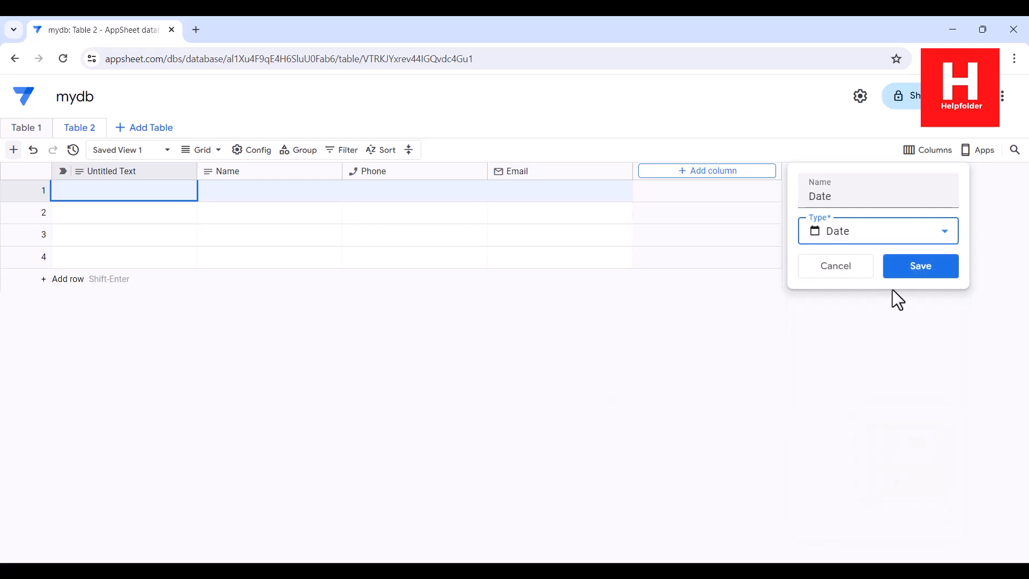
click(894, 264)
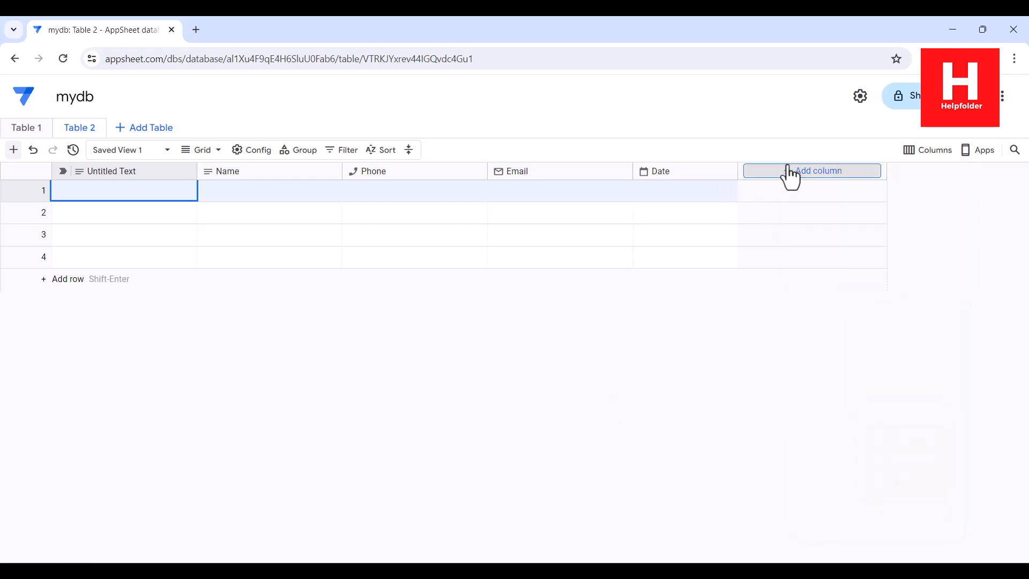
click(788, 170)
text(Notes)
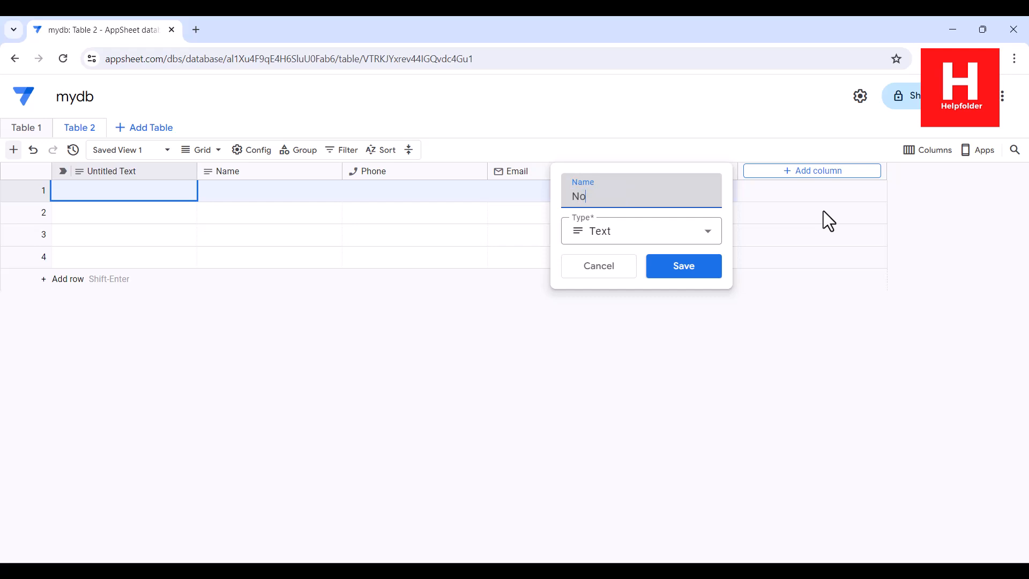
click(692, 278)
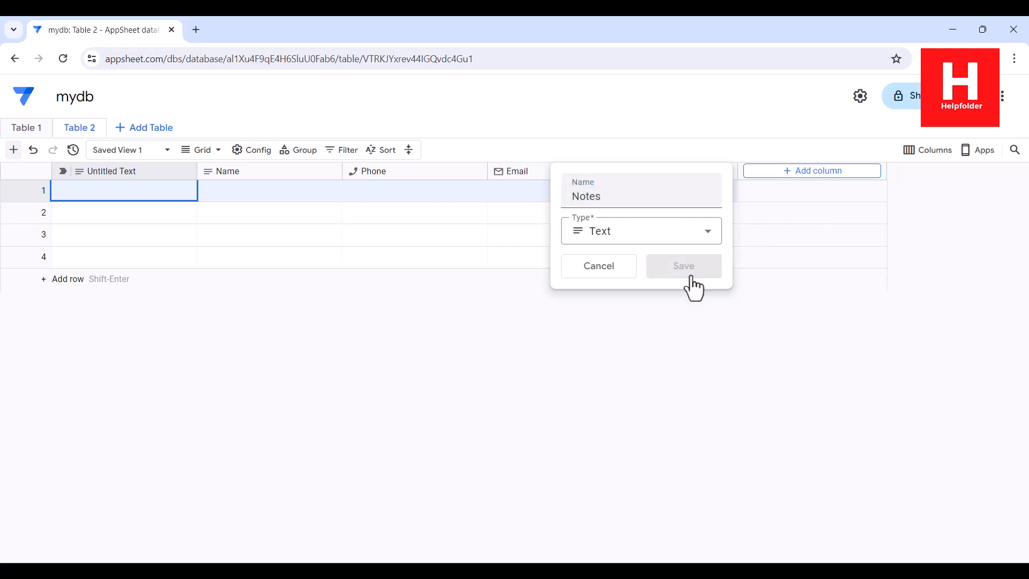
click(330, 172)
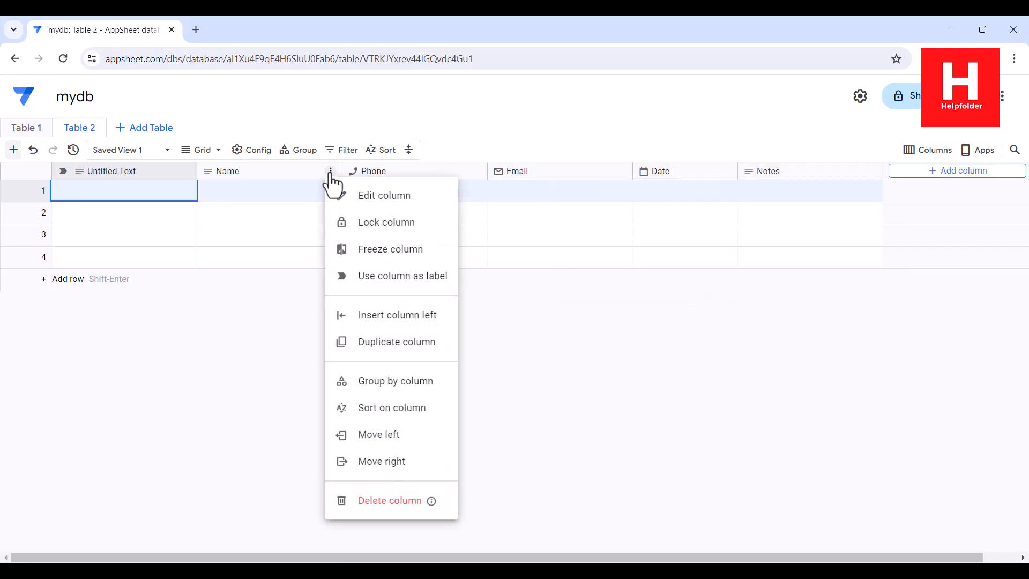
Use Name as the label column and delete the Untitled Text column
click(354, 274)
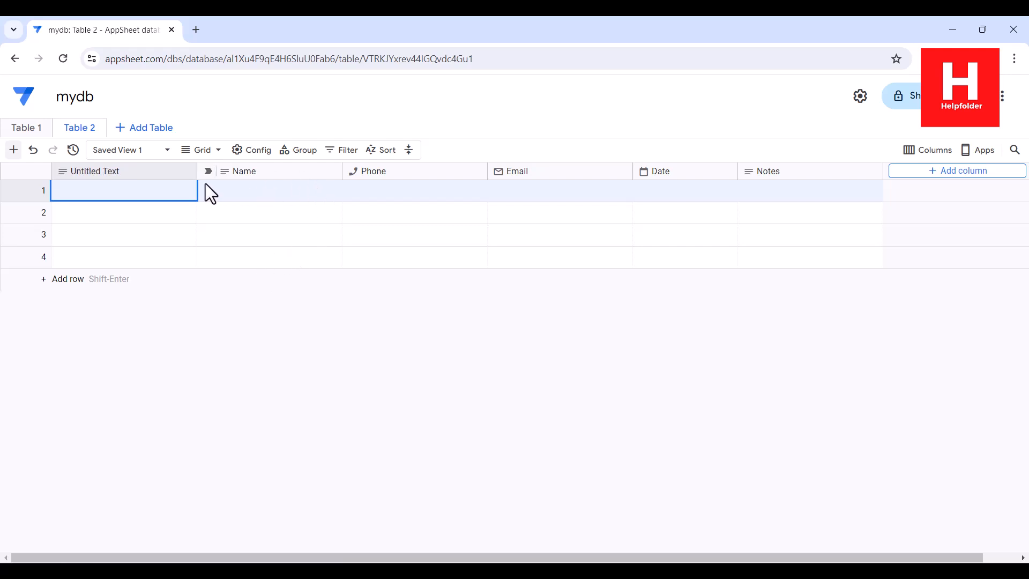
click(186, 172)
click(241, 476)
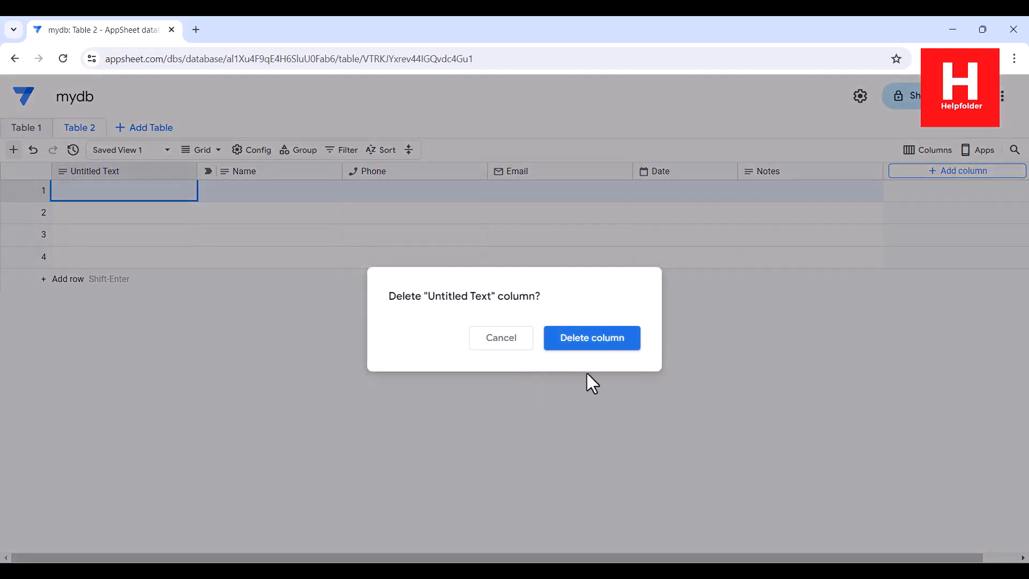
click(590, 338)
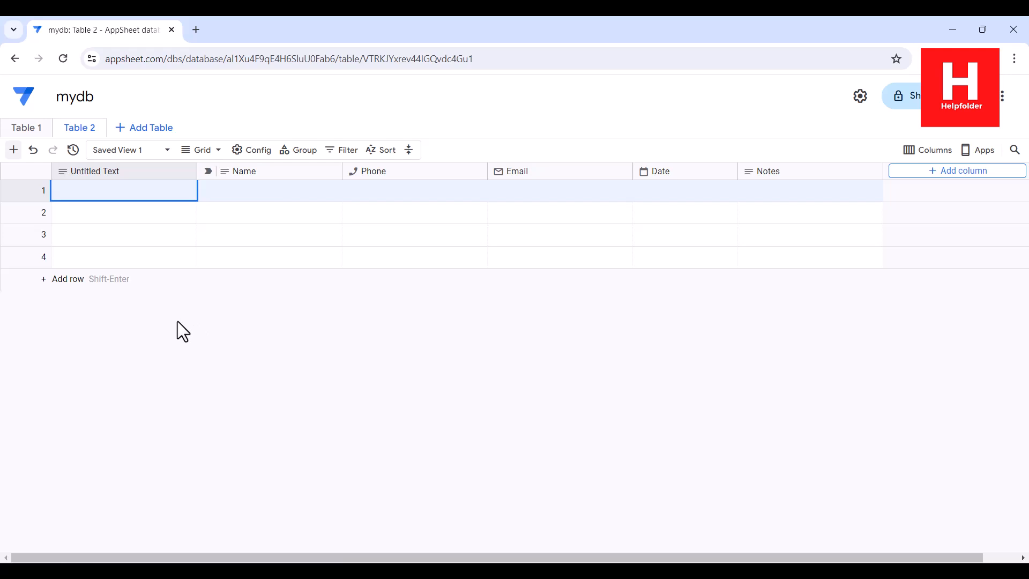
mouse_move(99, 132)
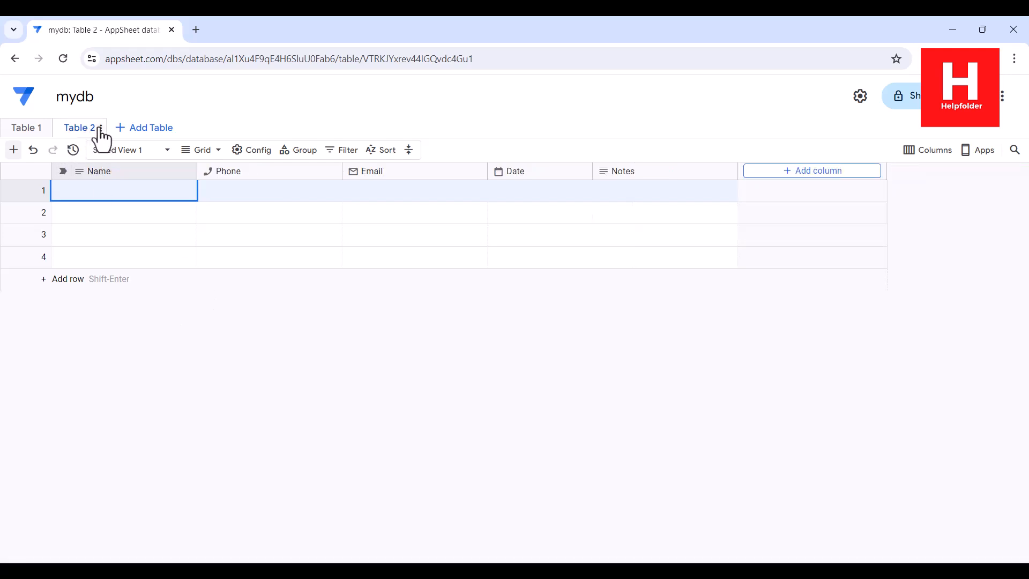
Change Table 2's name to signupsheet in its table settings and save
click(100, 129)
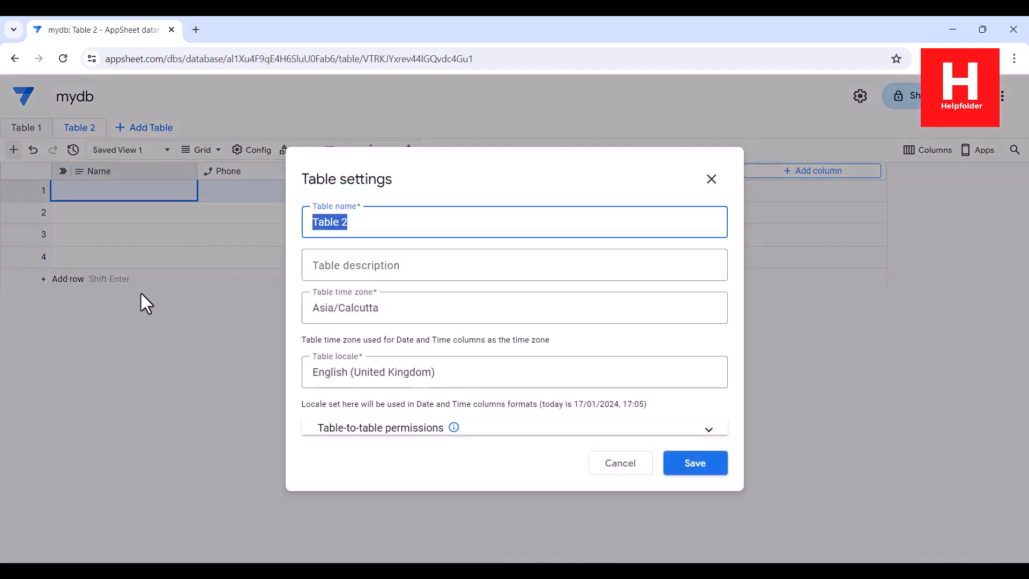
text(signupsheet)
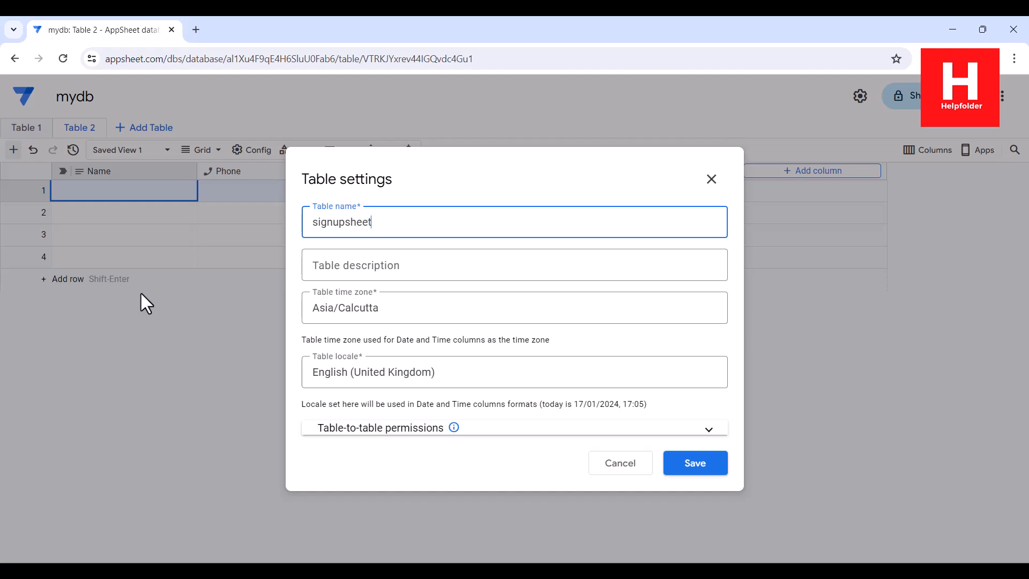
click(666, 462)
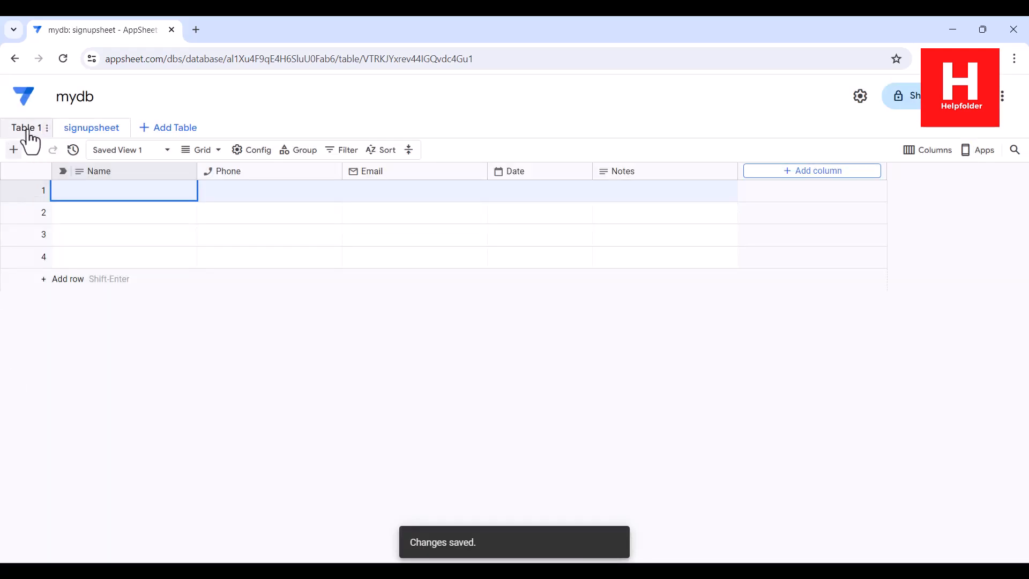
Delete Table 1 from mydb and go back to the Databases home page
click(38, 135)
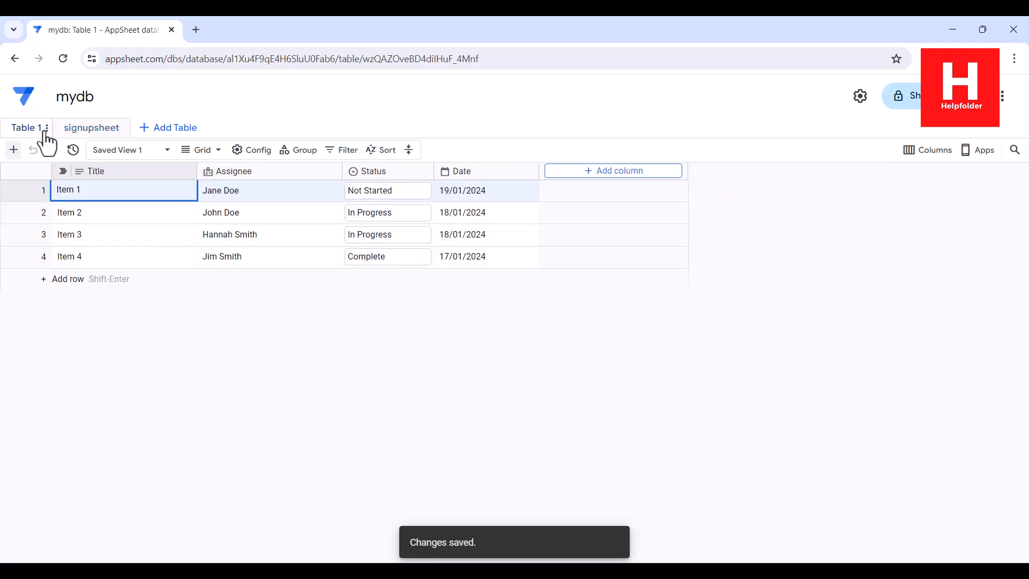
click(46, 129)
click(80, 245)
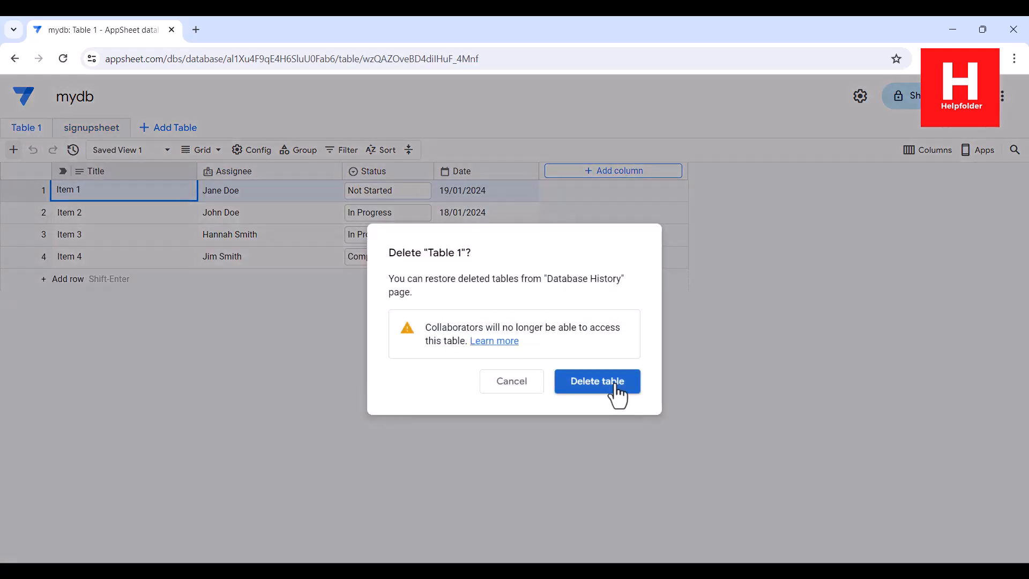
click(616, 387)
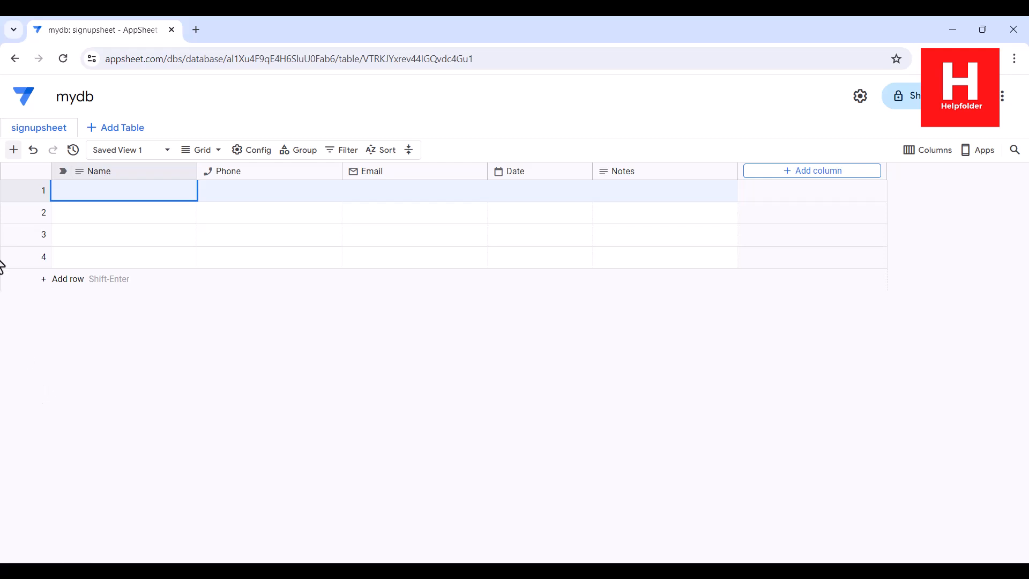
click(24, 99)
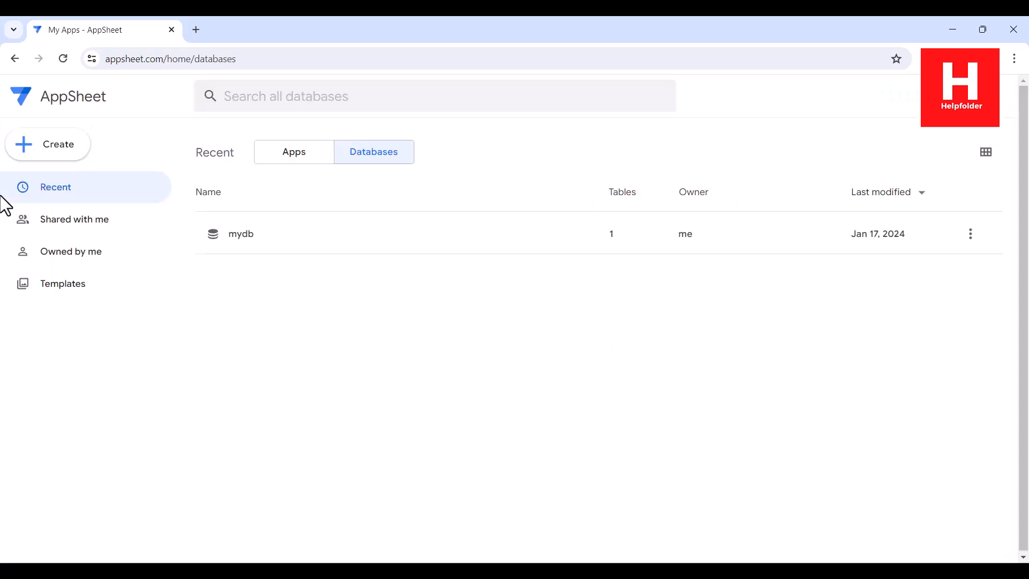
Create an app from existing data named 'Sign Up Sheet Tracker', category Other
click(55, 152)
mouse_move(72, 189)
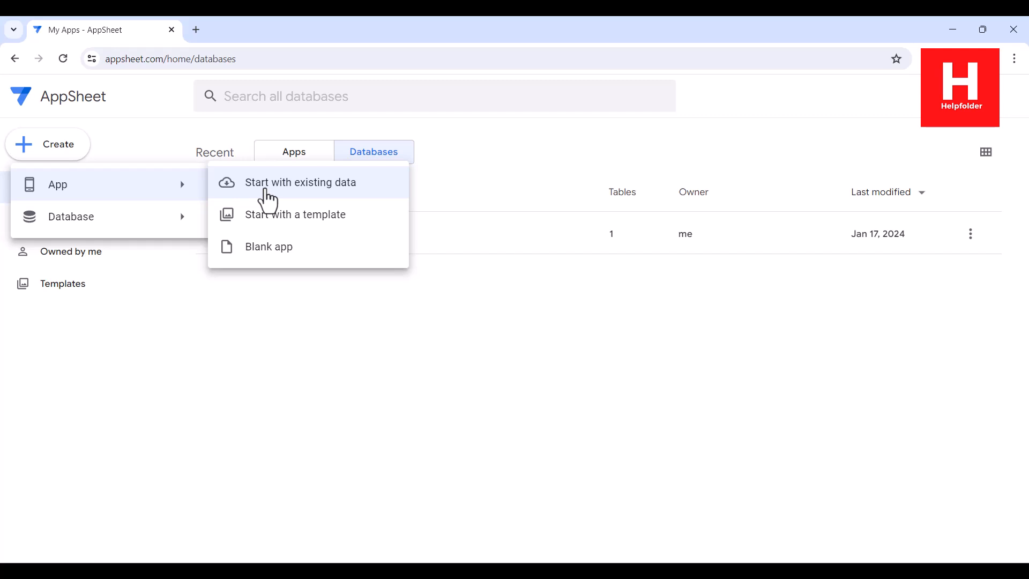
click(267, 191)
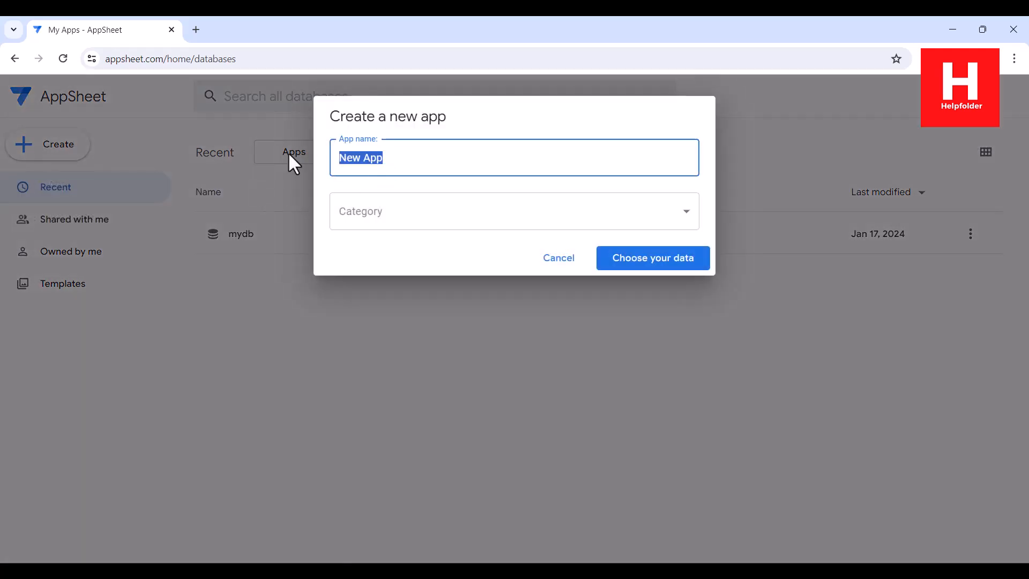
text(Sign Up Sheet)
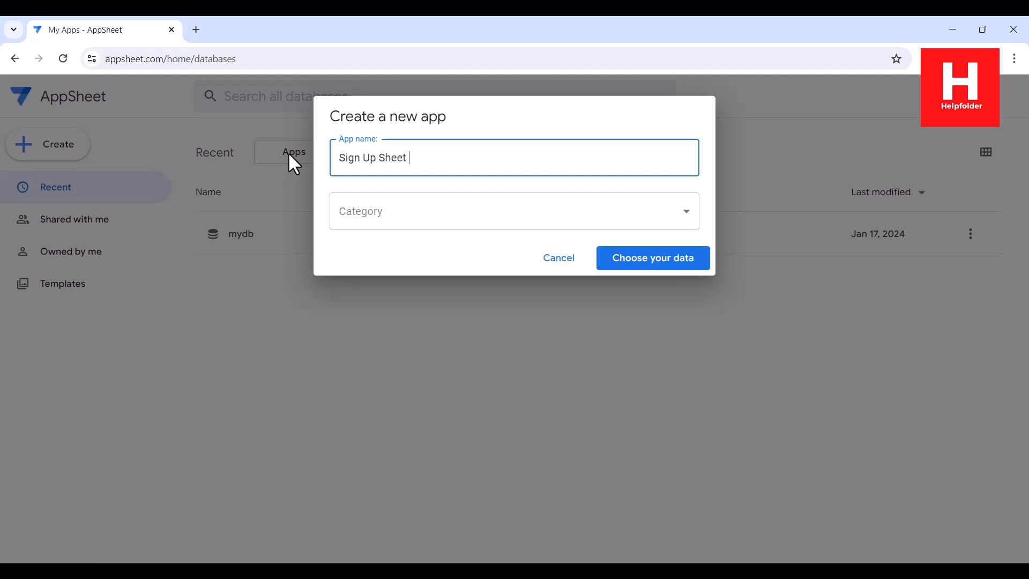
text( Tracker)
click(376, 206)
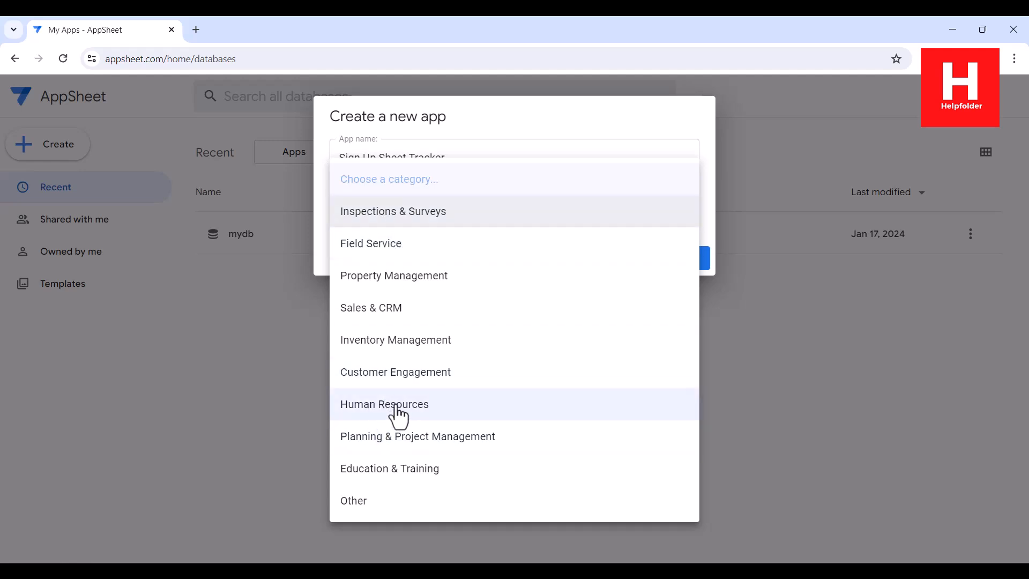
click(391, 504)
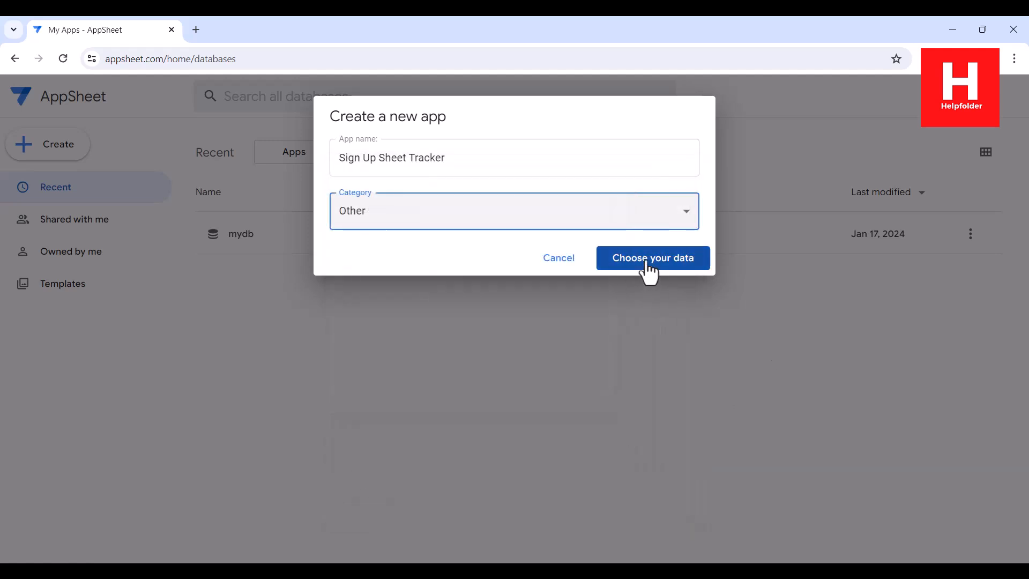
click(646, 268)
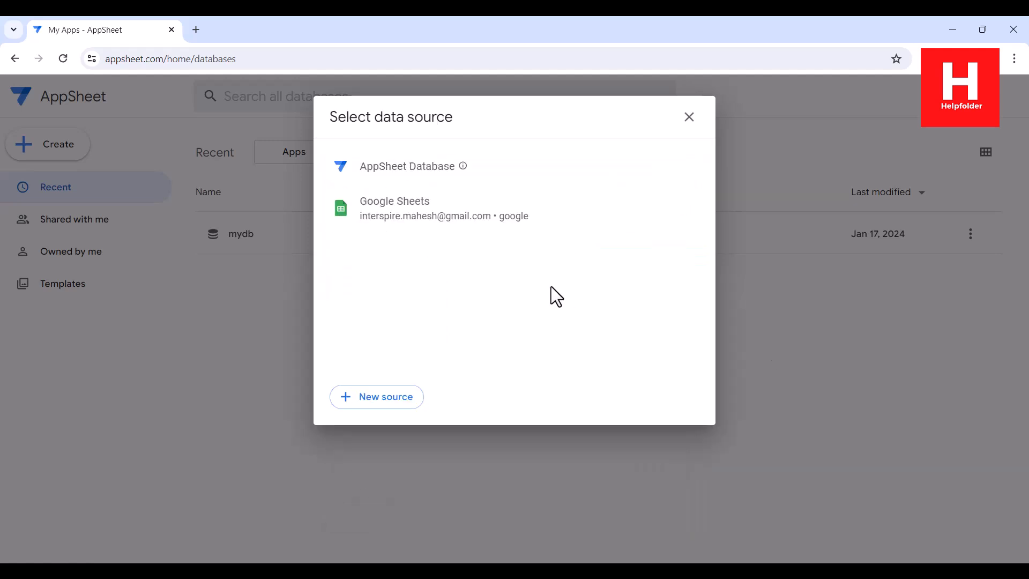
Build the app from the AppSheet Database mydb using its signupsheet table
click(413, 170)
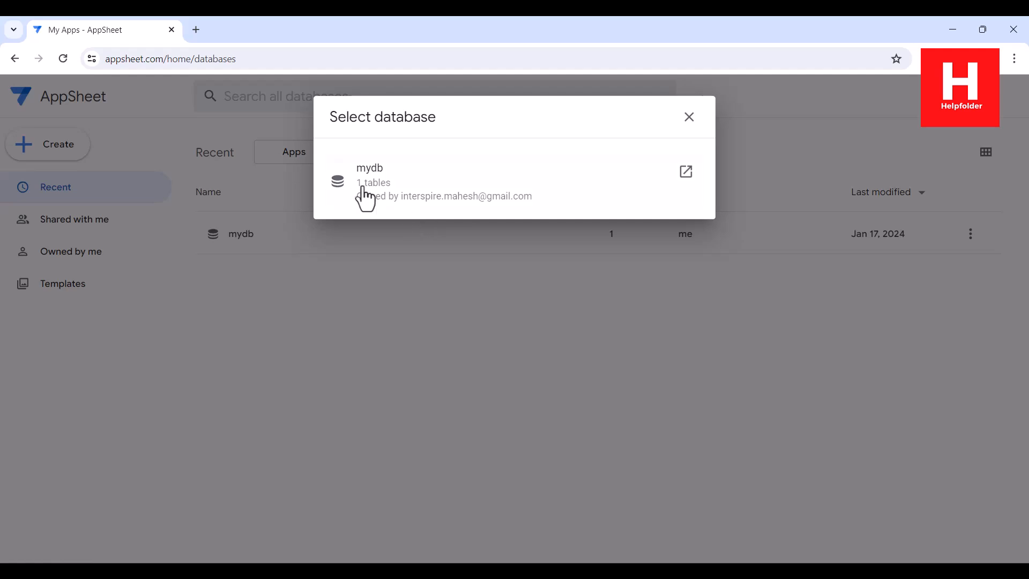
click(359, 190)
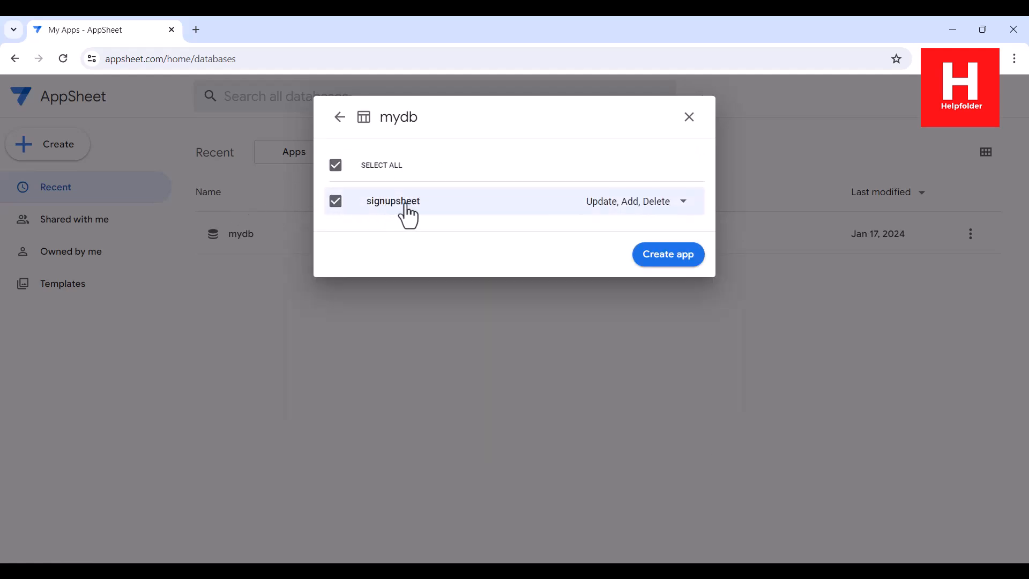
click(654, 257)
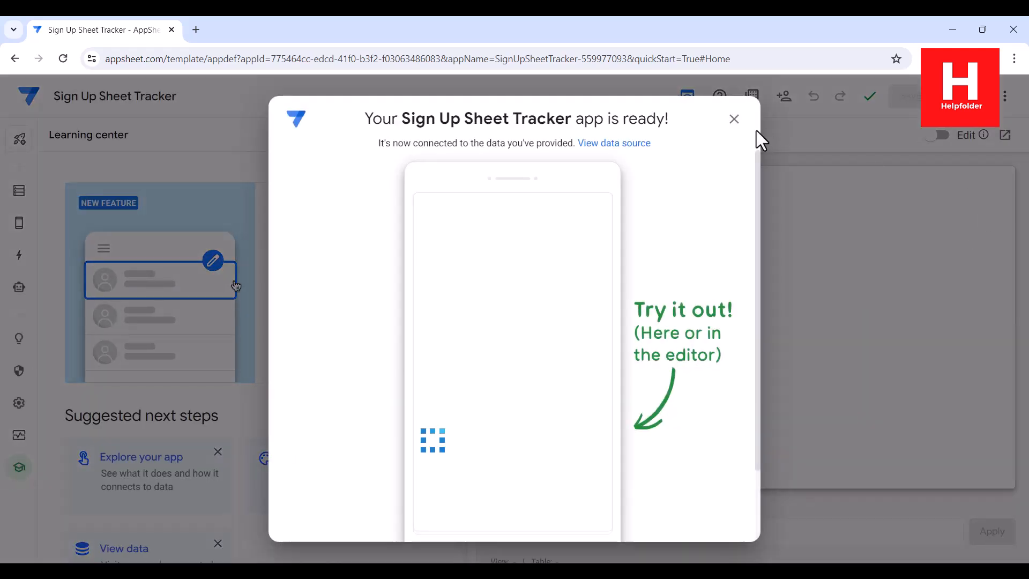
Rename the app's main view to Signup Sheet
click(734, 120)
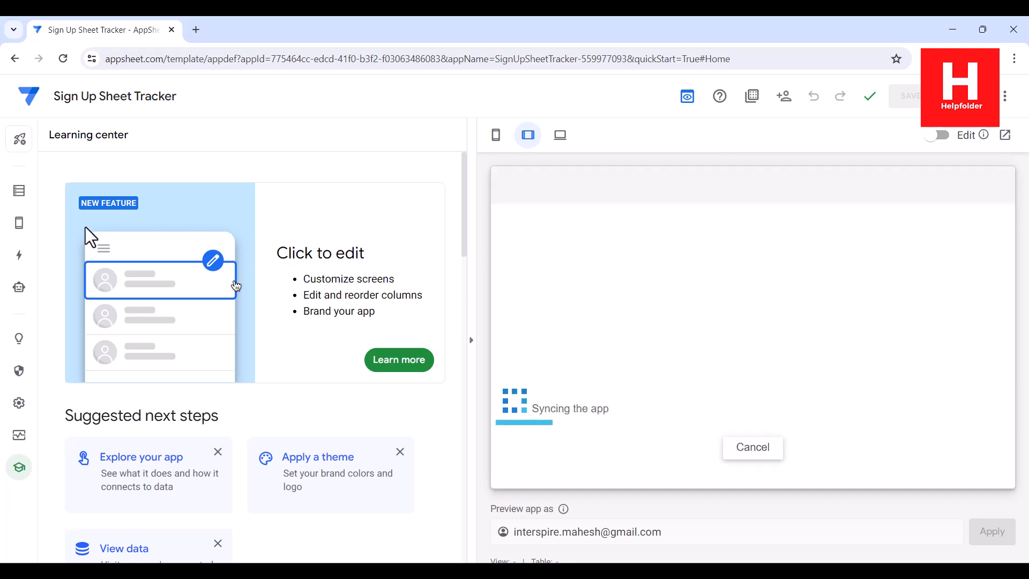
mouse_move(21, 223)
click(63, 225)
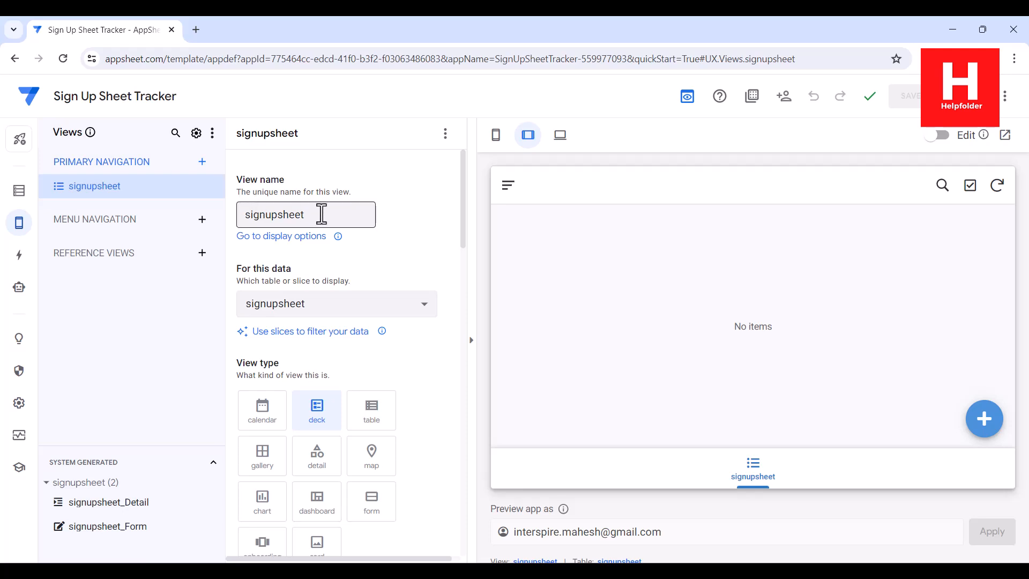
drag(321, 214, 199, 225)
text(Sig)
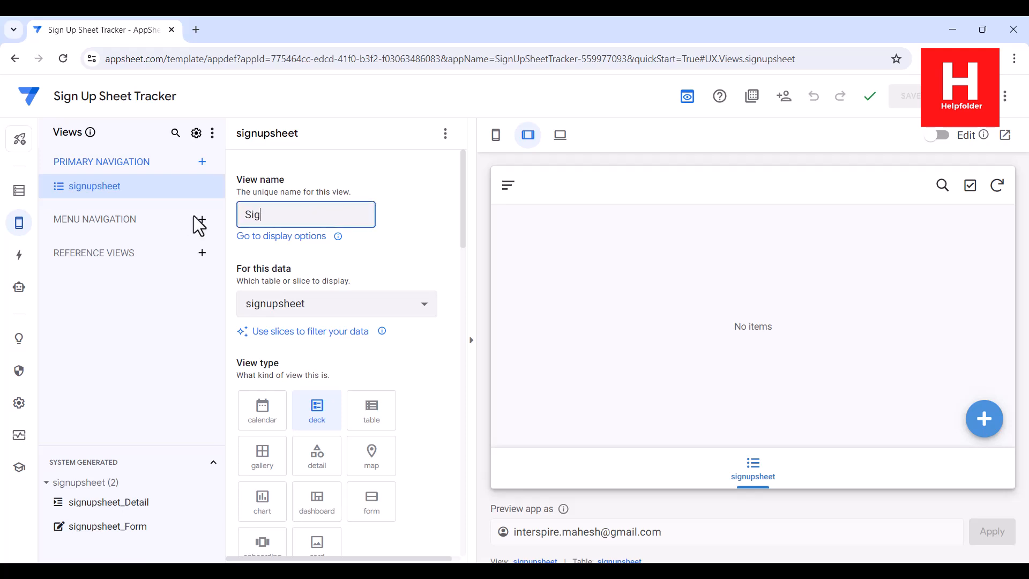
text(nup Sheet)
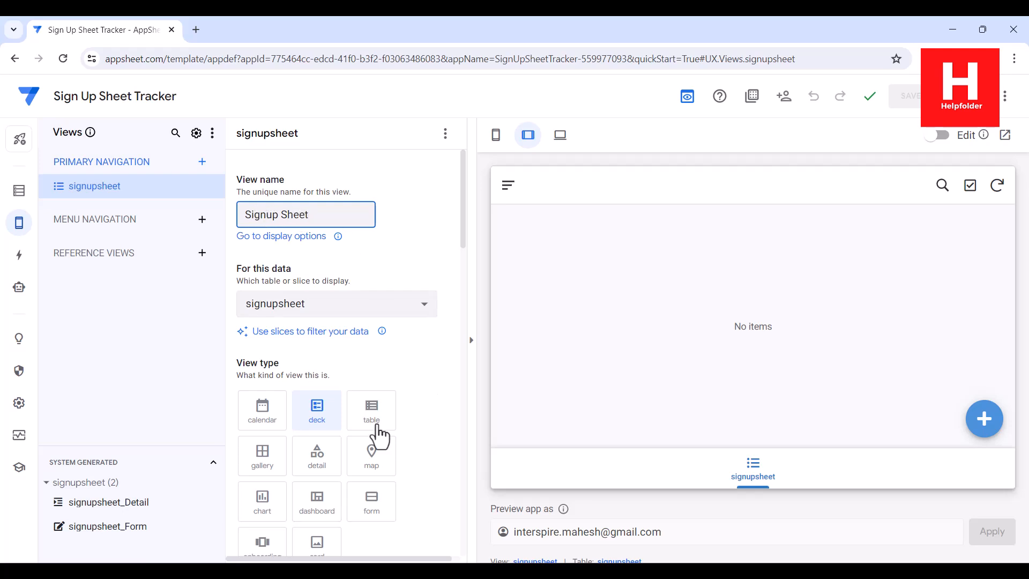
Set the view type to table, remove the Name sort, and save the app
click(369, 421)
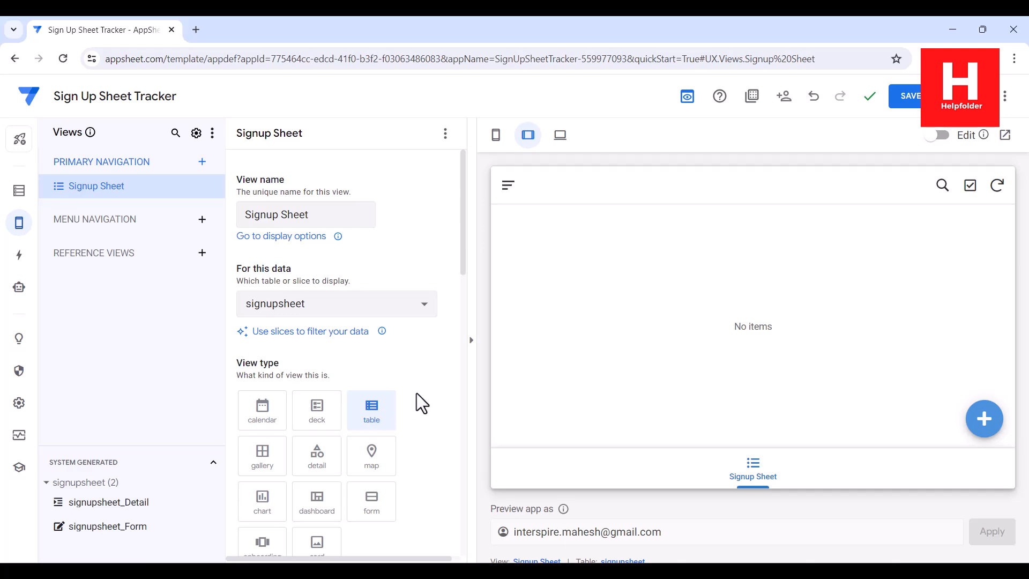
scroll(416, 394, down, 10)
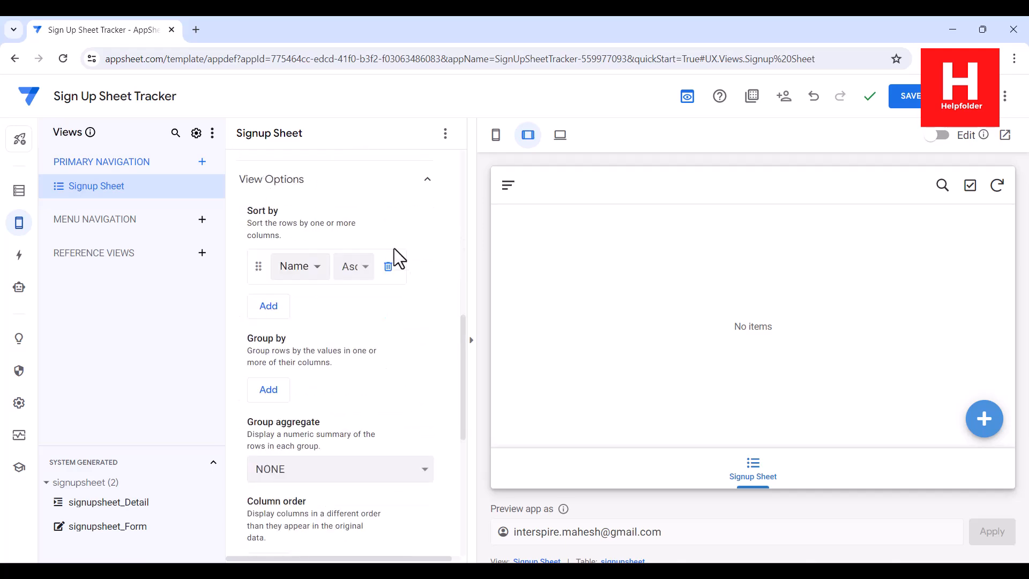
click(388, 266)
scroll(411, 370, up, 3)
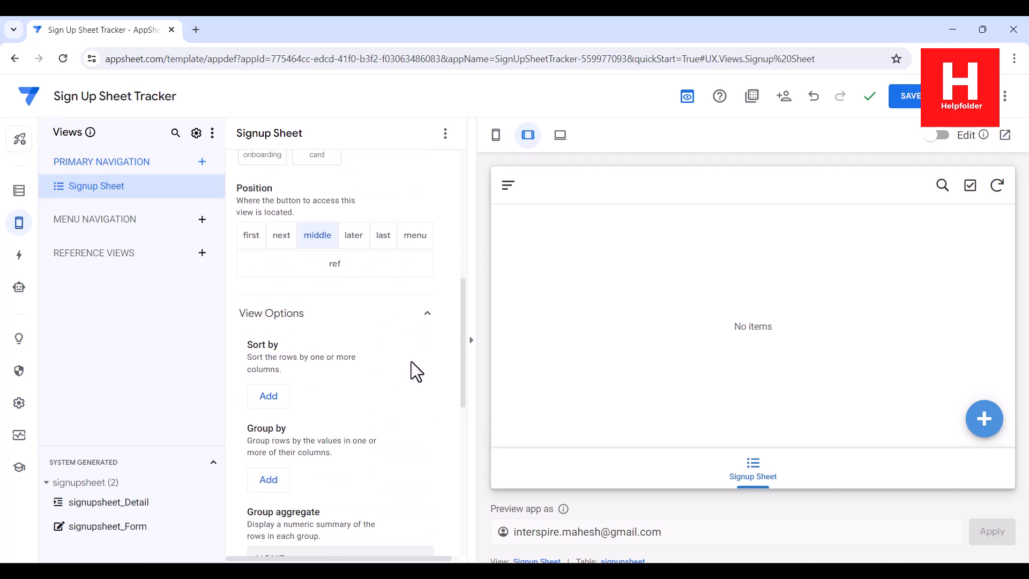
scroll(411, 361, down, 4)
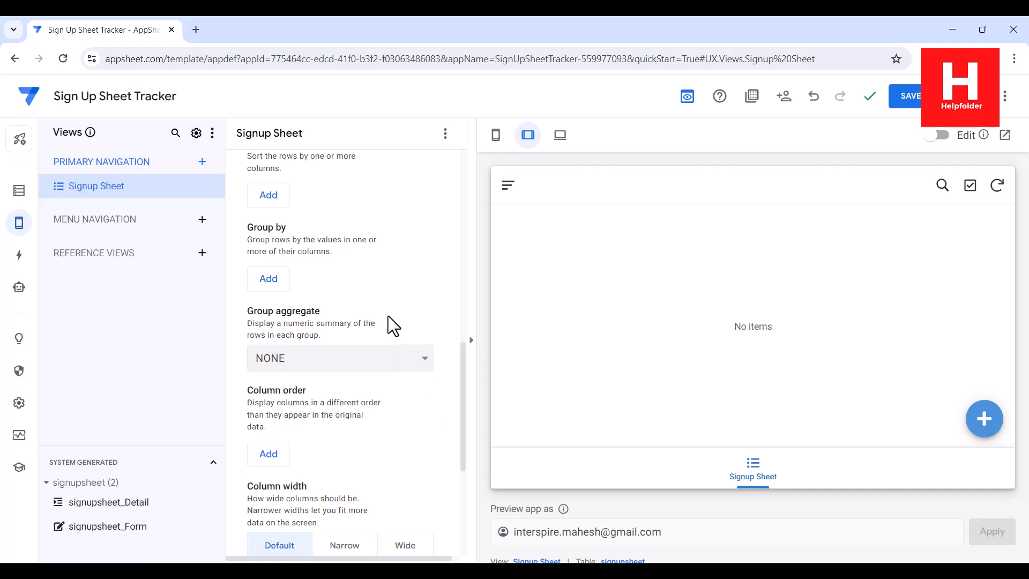
scroll(388, 315, up, 6)
click(911, 102)
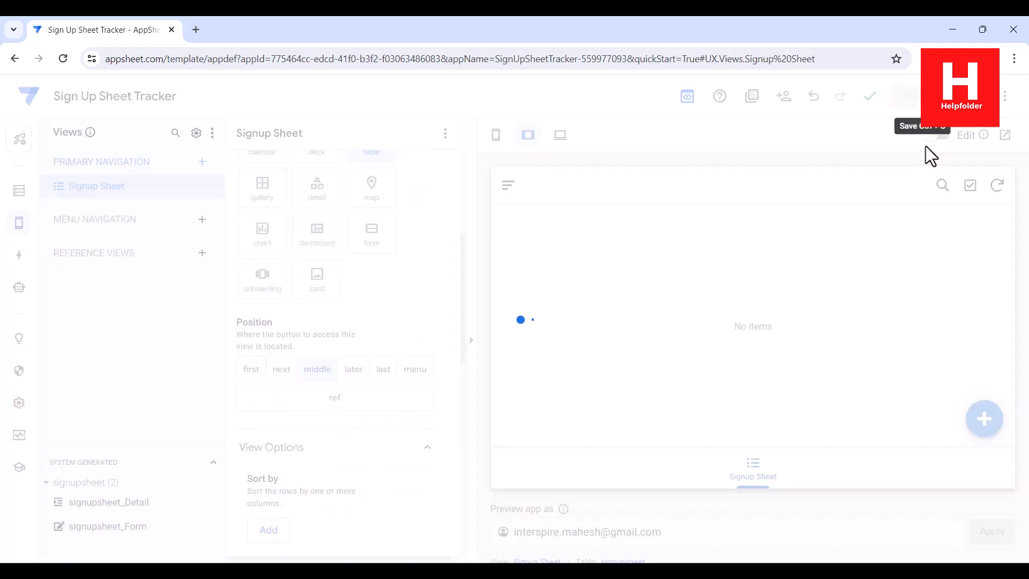
In the app preview, add a record with the person's name, phone number and e-mail
click(562, 137)
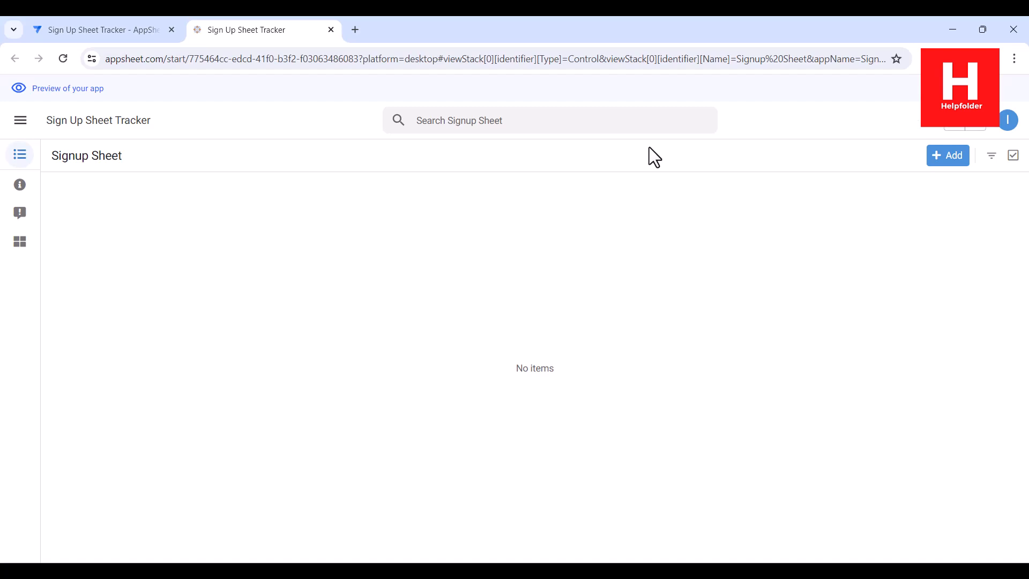
click(942, 161)
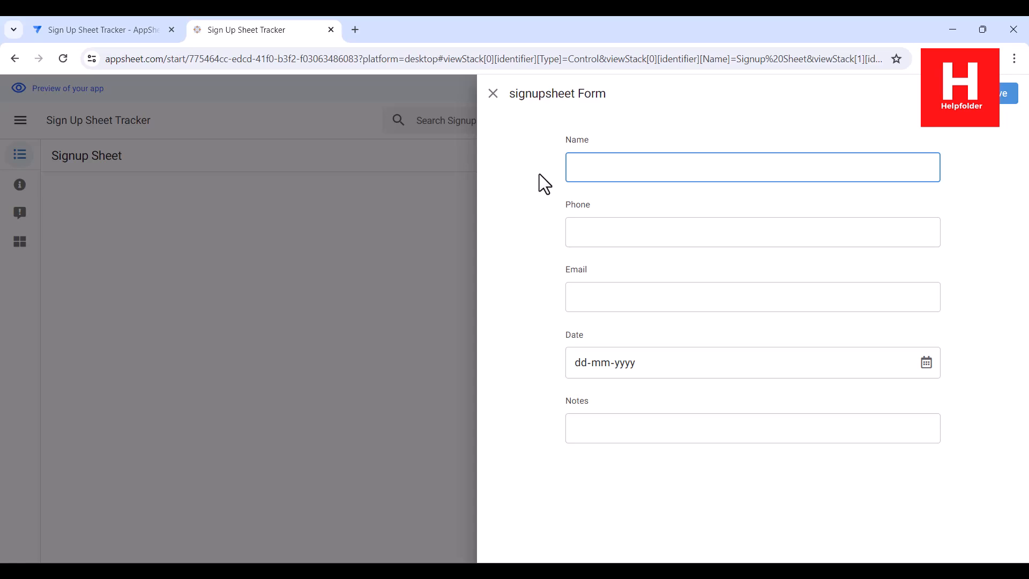
text(Adam)
click(615, 226)
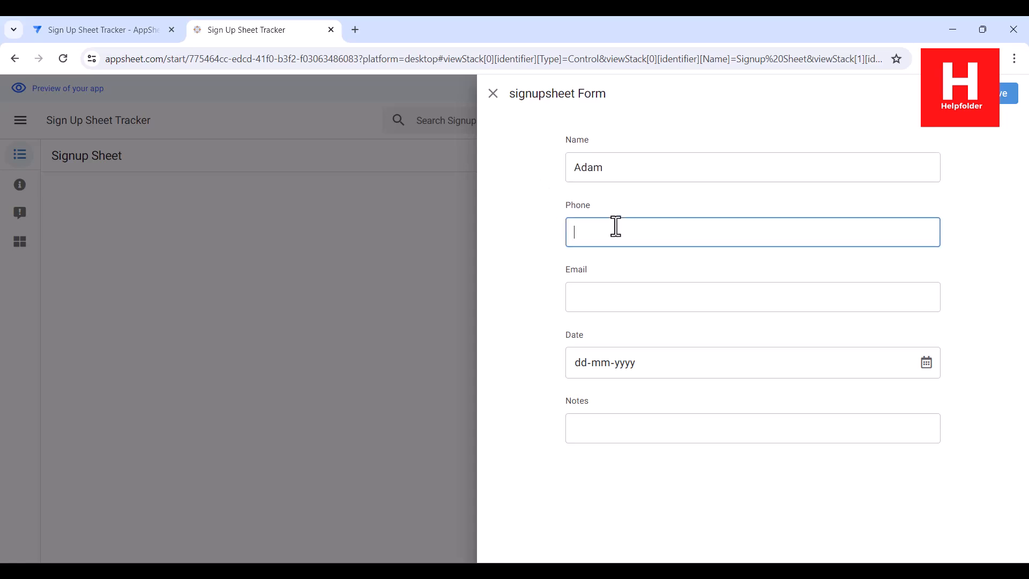
click(665, 303)
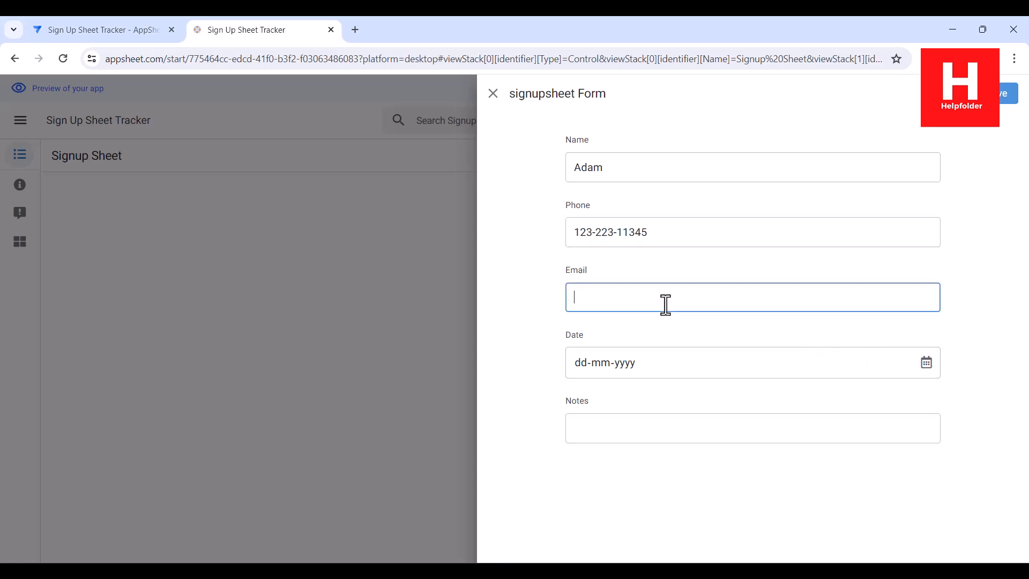
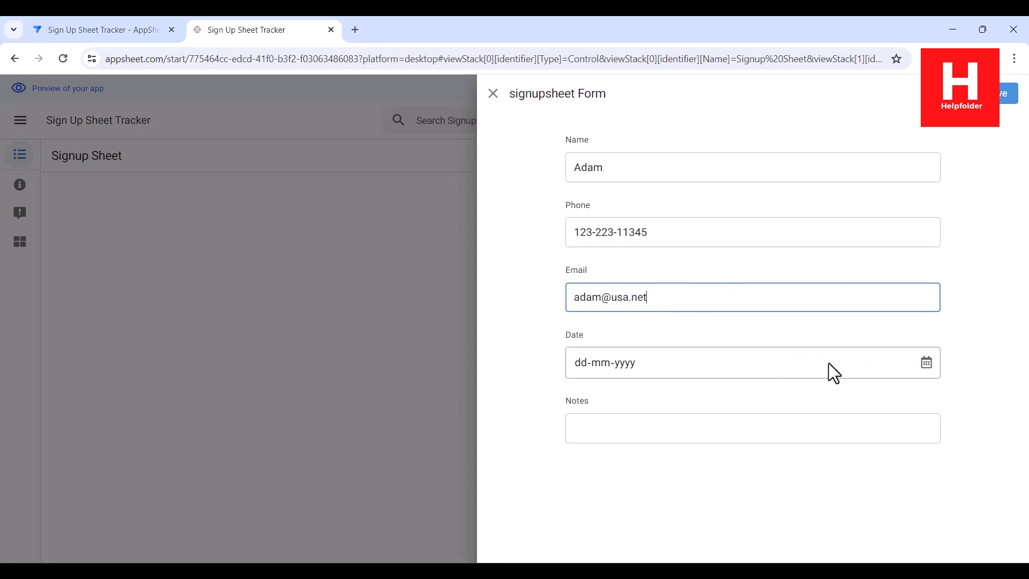
Set the record's Date to 17 January 2024 and save it
click(927, 363)
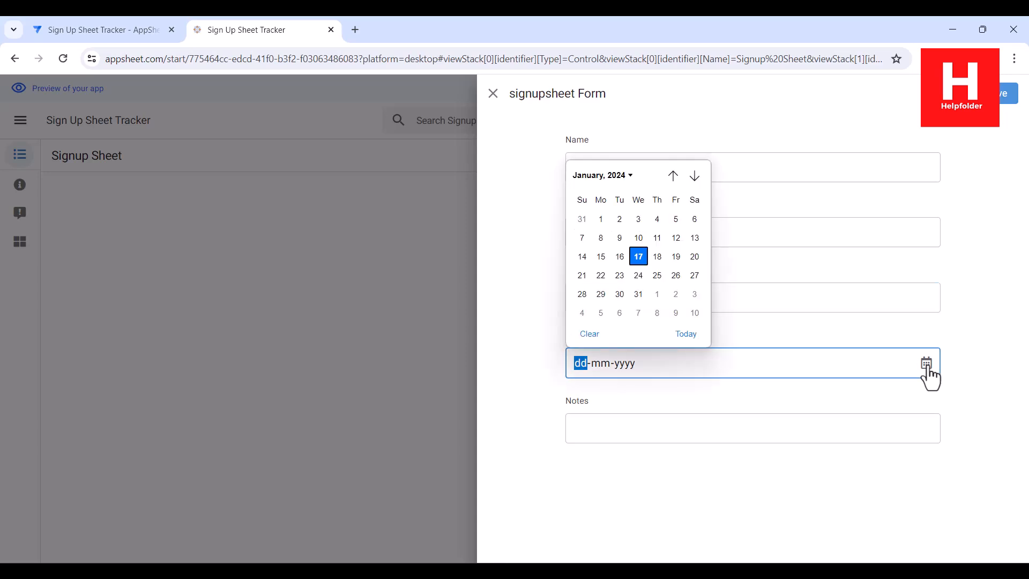
click(638, 257)
click(1008, 94)
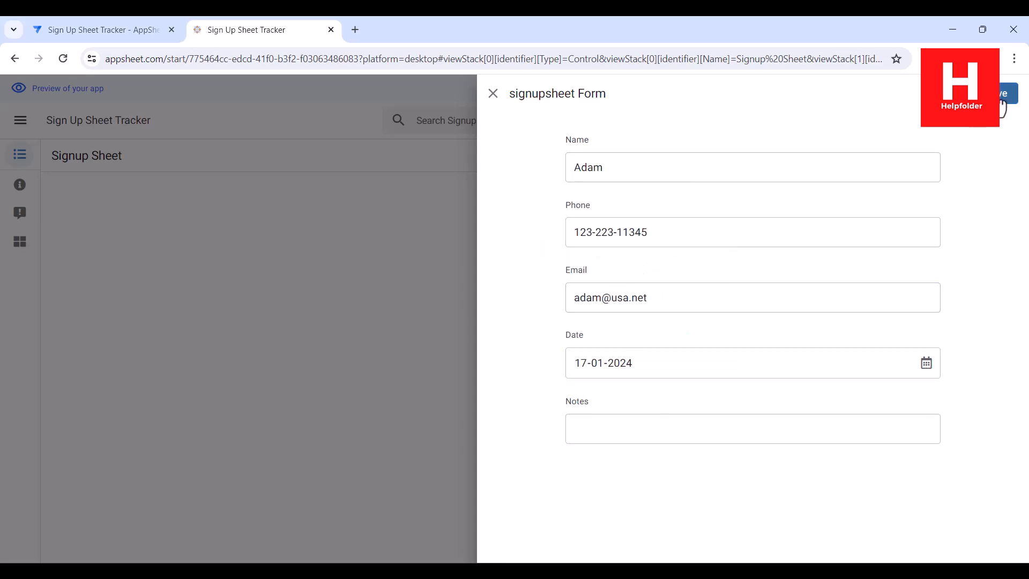